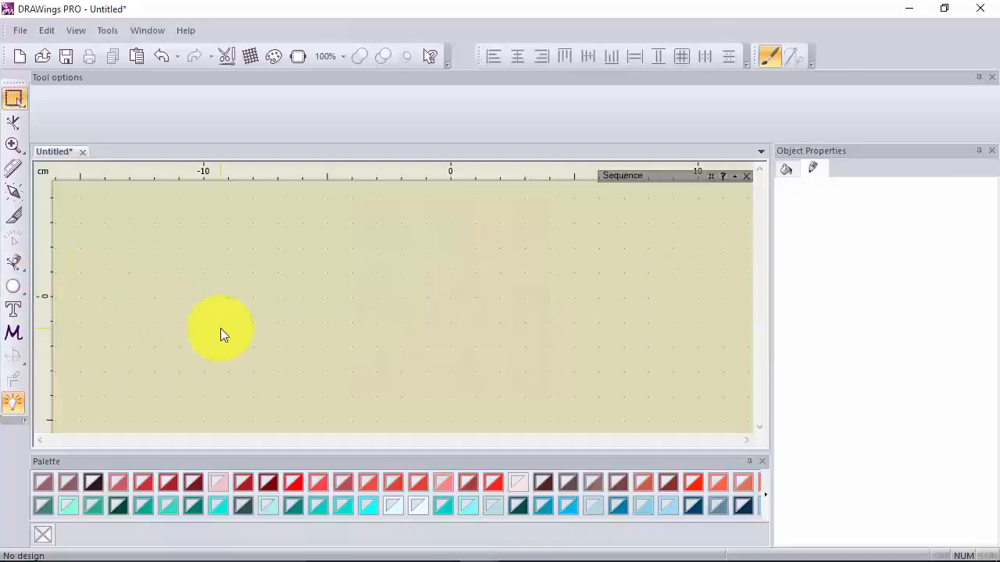
Step: Draw an open outline at the canvas's left side: a straight-sided M of five corner points followed by a curved base
{"action": "left_click", "coordinate": [22, 269]}
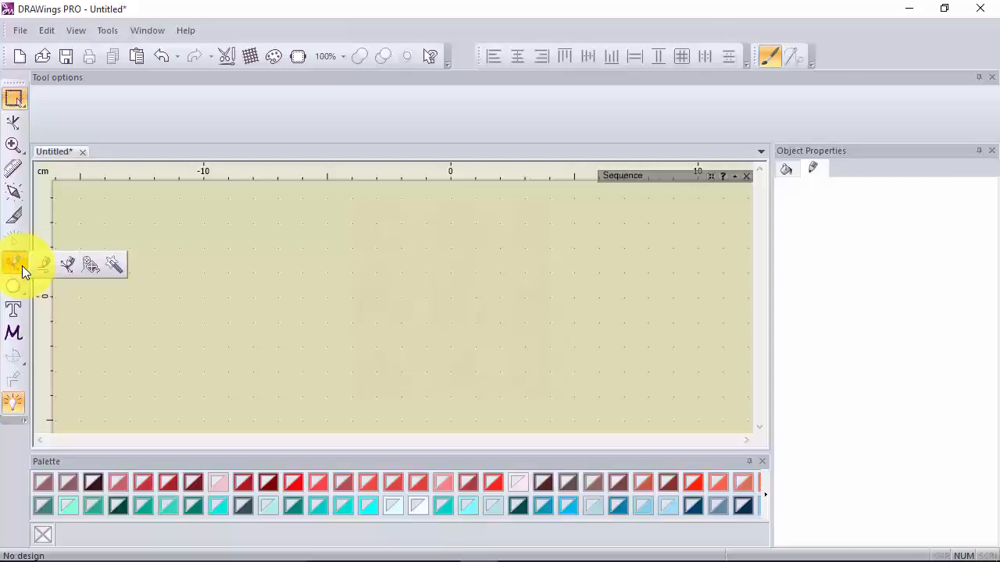
{"action": "left_click", "coordinate": [64, 265]}
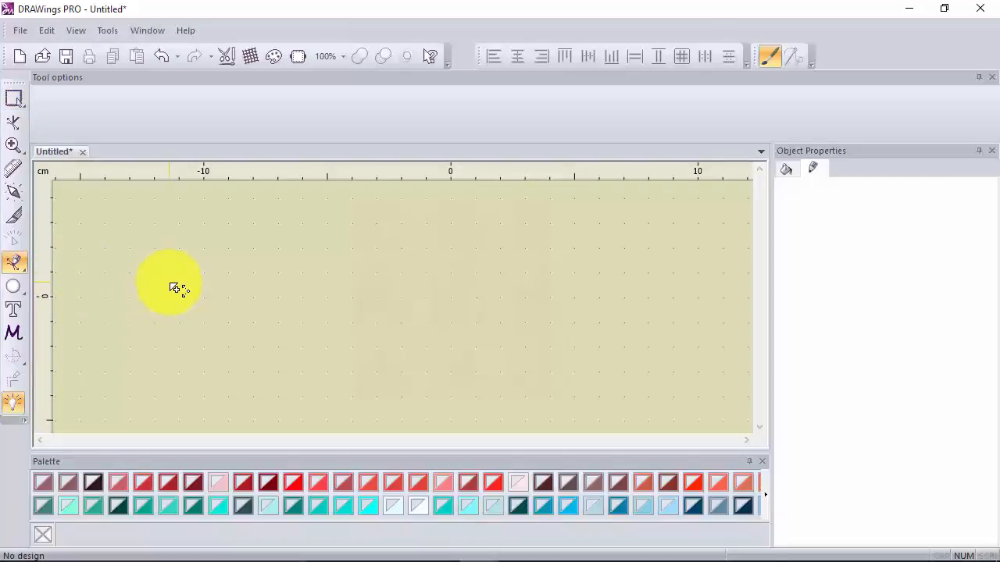
{"action": "left_click", "coordinate": [111, 366]}
{"action": "left_click", "coordinate": [115, 250]}
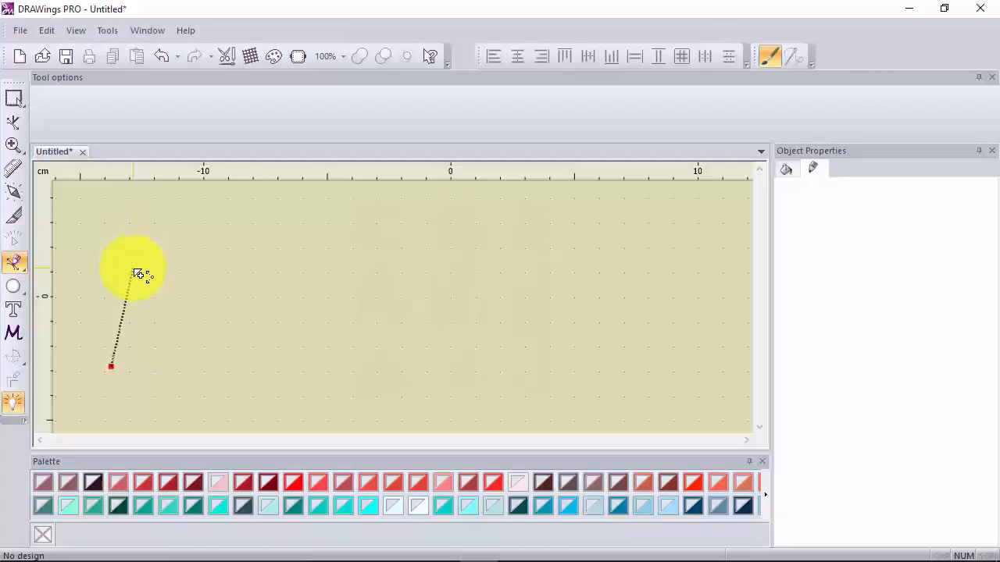
{"action": "left_click", "coordinate": [134, 270]}
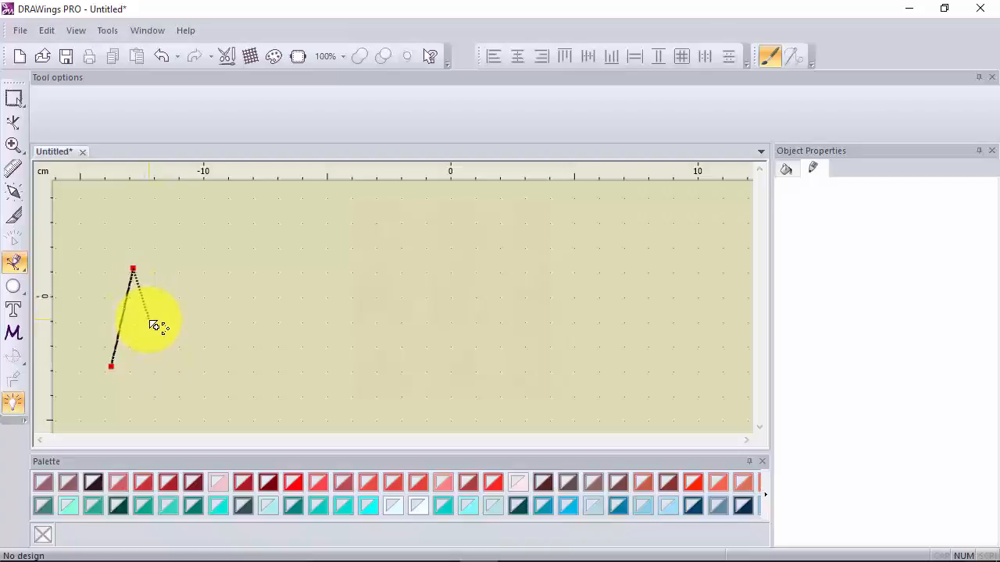
{"action": "left_click", "coordinate": [148, 319]}
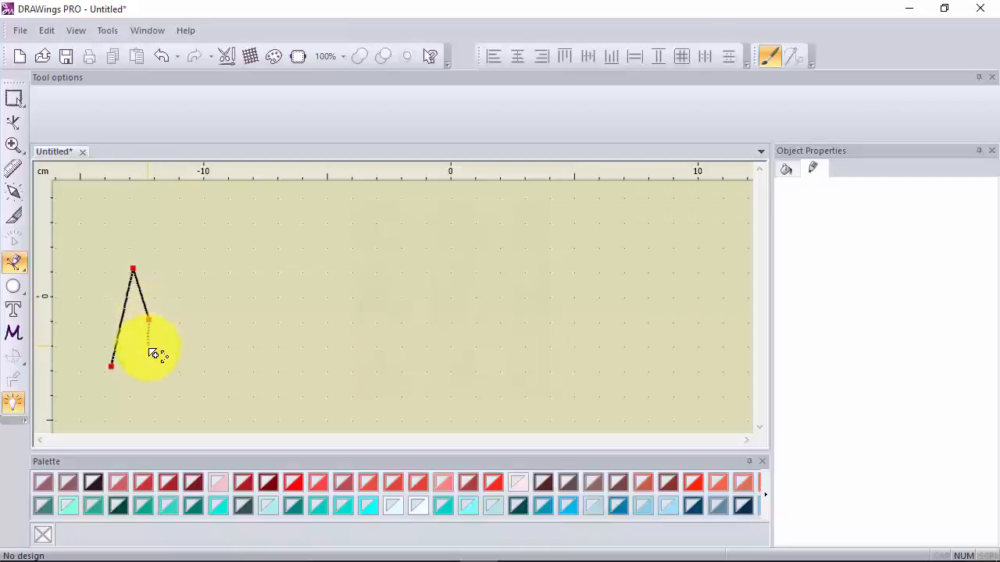
{"action": "left_click", "coordinate": [170, 258]}
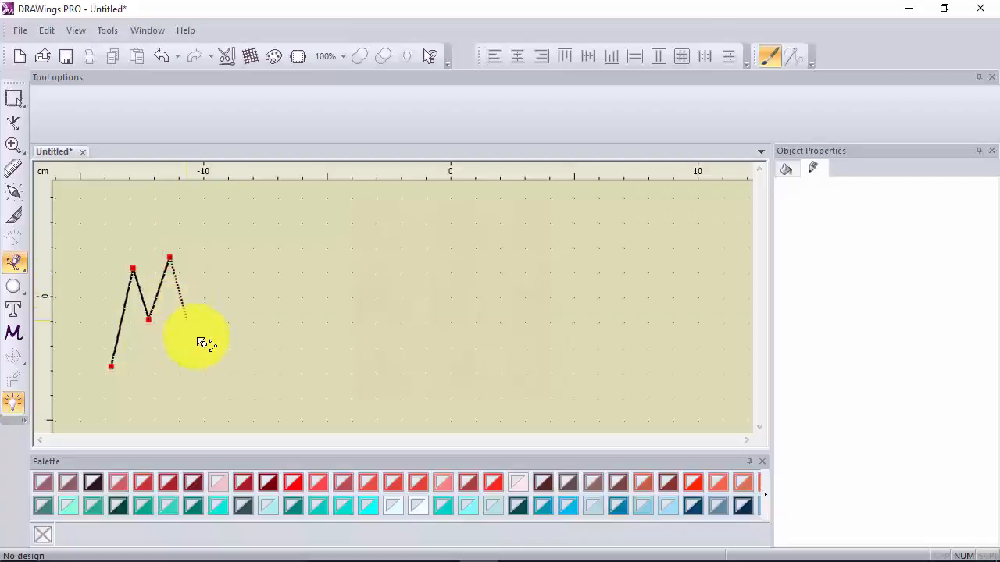
{"action": "left_click", "coordinate": [197, 375]}
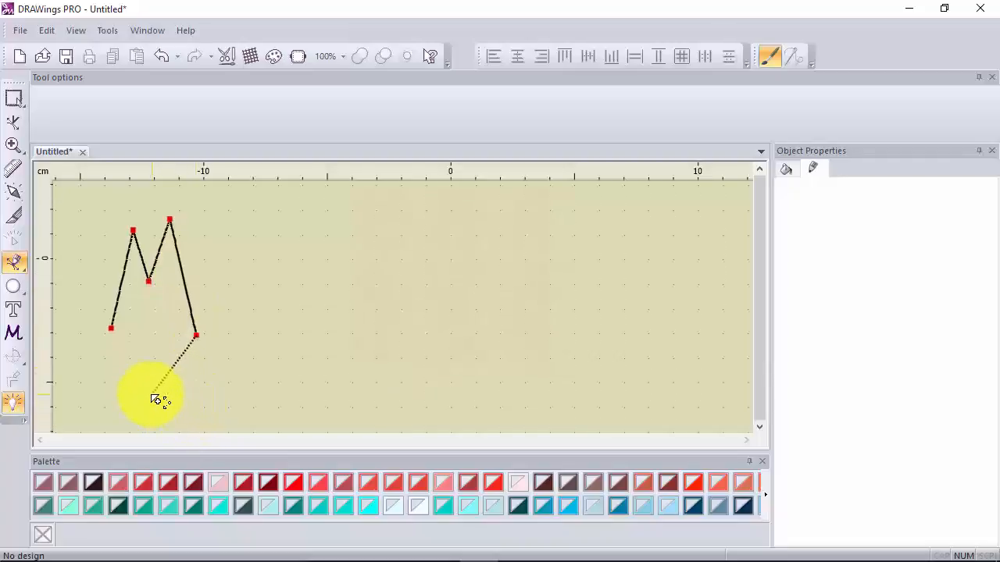
{"action": "left_click_drag", "start_coordinate": [165, 396], "coordinate": [95, 392]}
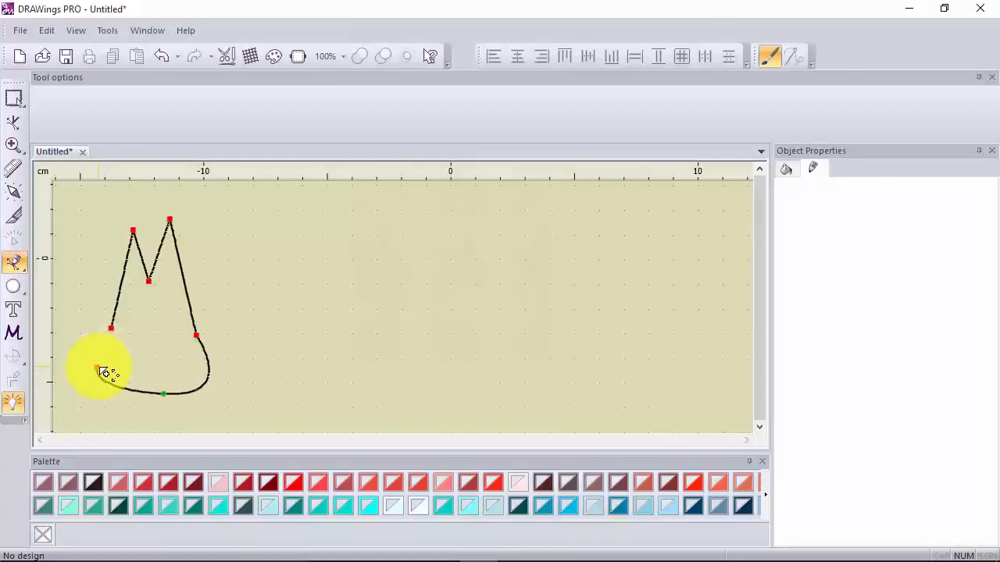
{"action": "left_click", "coordinate": [99, 371]}
Step: Draw a second open path beside the first, with straight N-shaped zigzag segments continuing into an S-shaped curve below
{"action": "left_click", "coordinate": [250, 316]}
{"action": "left_click", "coordinate": [270, 218]}
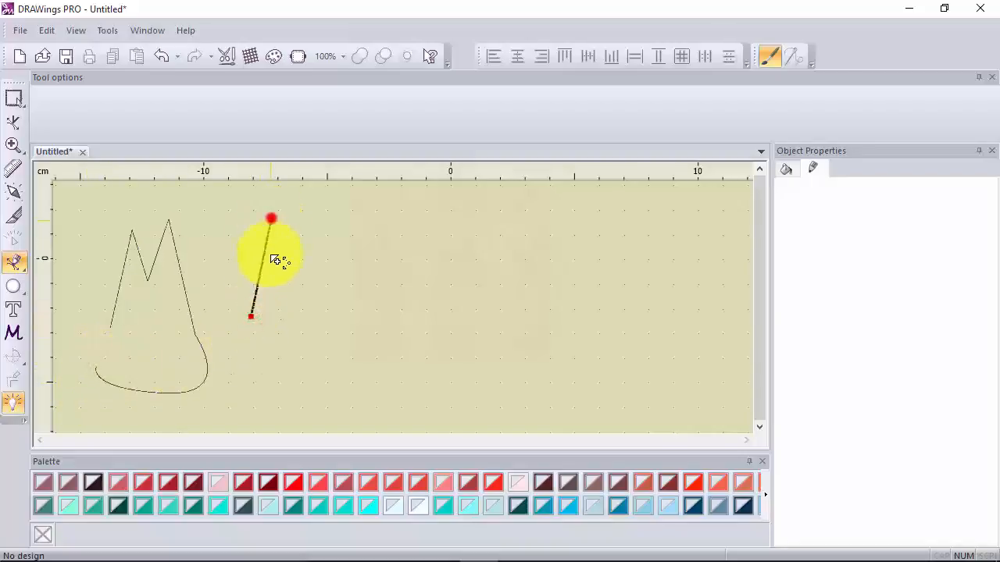
{"action": "left_click", "coordinate": [268, 317]}
{"action": "left_click", "coordinate": [318, 223]}
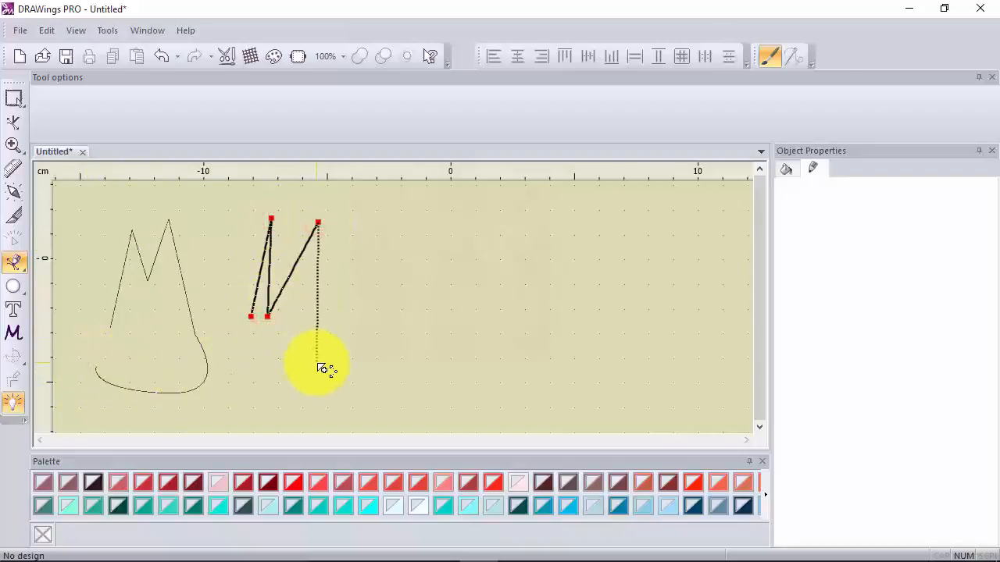
{"action": "left_click", "coordinate": [317, 362]}
{"action": "left_click_drag", "start_coordinate": [303, 406], "coordinate": [261, 361]}
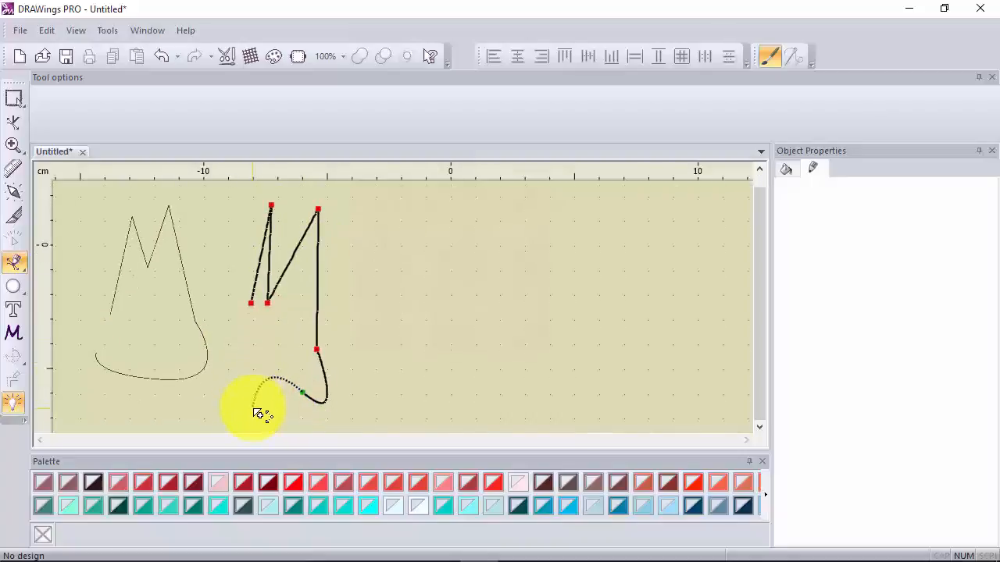
{"action": "left_click_drag", "start_coordinate": [252, 408], "coordinate": [282, 362]}
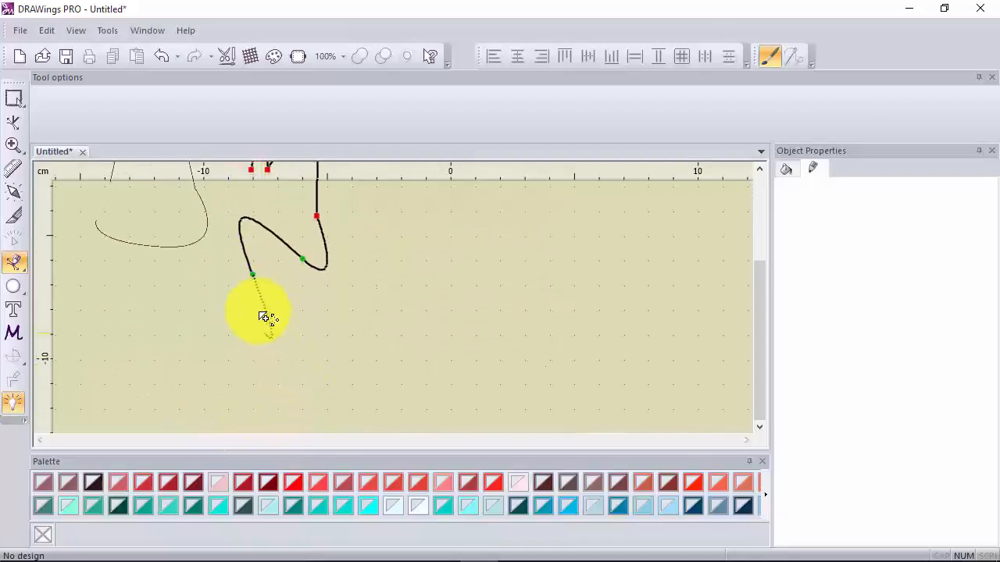
{"action": "left_click", "coordinate": [195, 300]}
{"action": "right_click", "coordinate": [144, 296]}
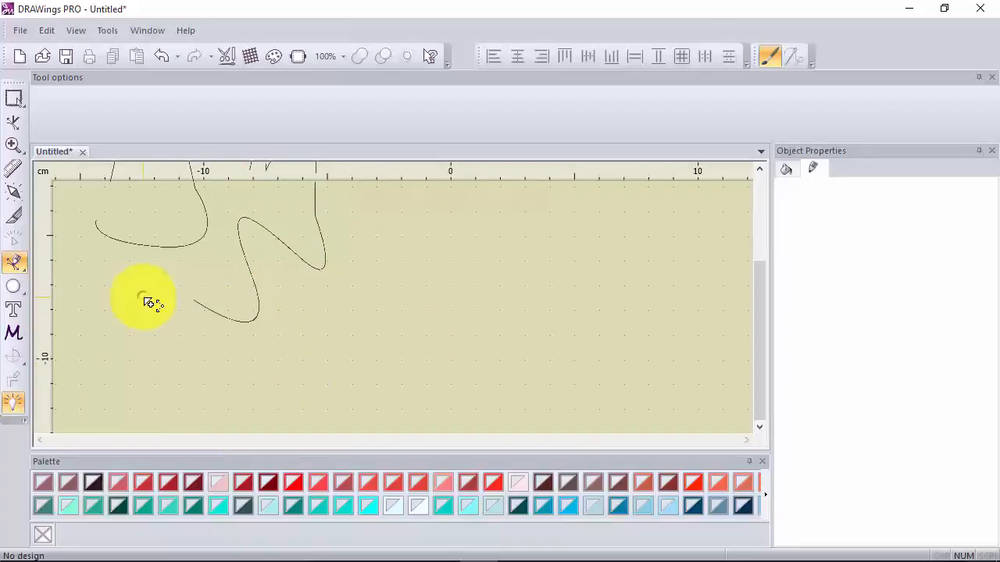
Step: Complete the two paths as one outline object about 10.6 cm wide and 11.9 cm high
{"action": "scroll", "coordinate": [204, 341], "scroll_direction": "down", "scroll_amount": 4}
{"action": "scroll", "coordinate": [214, 337], "scroll_direction": "up", "scroll_amount": 3}
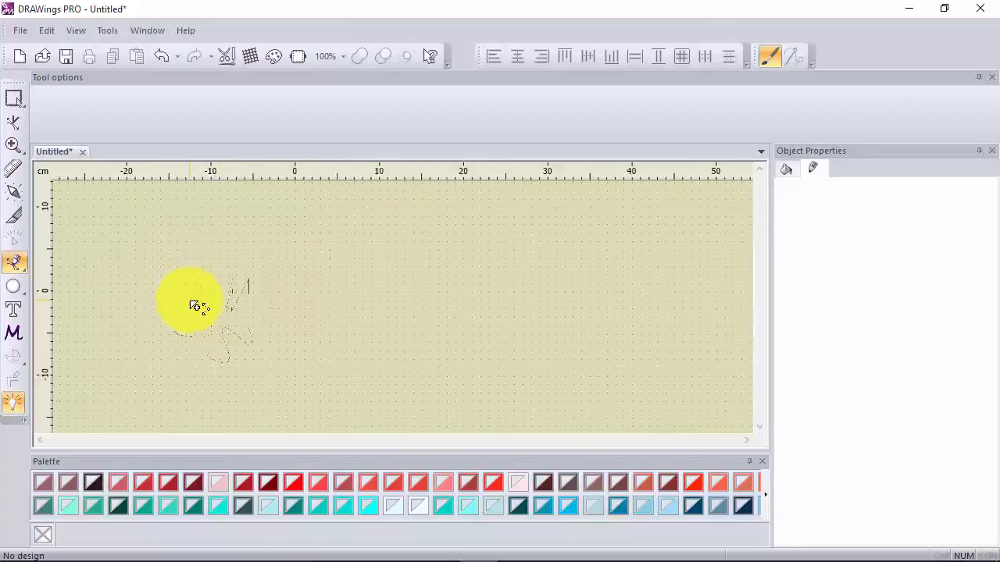
{"action": "scroll", "coordinate": [191, 289], "scroll_direction": "up", "scroll_amount": 3}
{"action": "scroll", "coordinate": [229, 279], "scroll_direction": "down", "scroll_amount": 4}
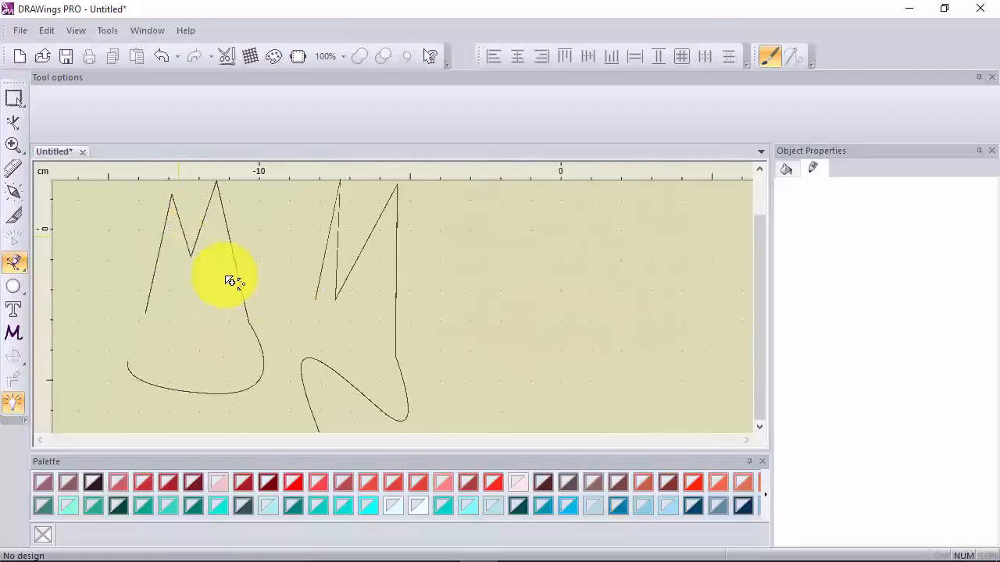
{"action": "left_click", "coordinate": [376, 290]}
Step: Start a new path beside the finished object, shaping a rounded M with three curve points between two corner points
{"action": "left_click", "coordinate": [370, 294]}
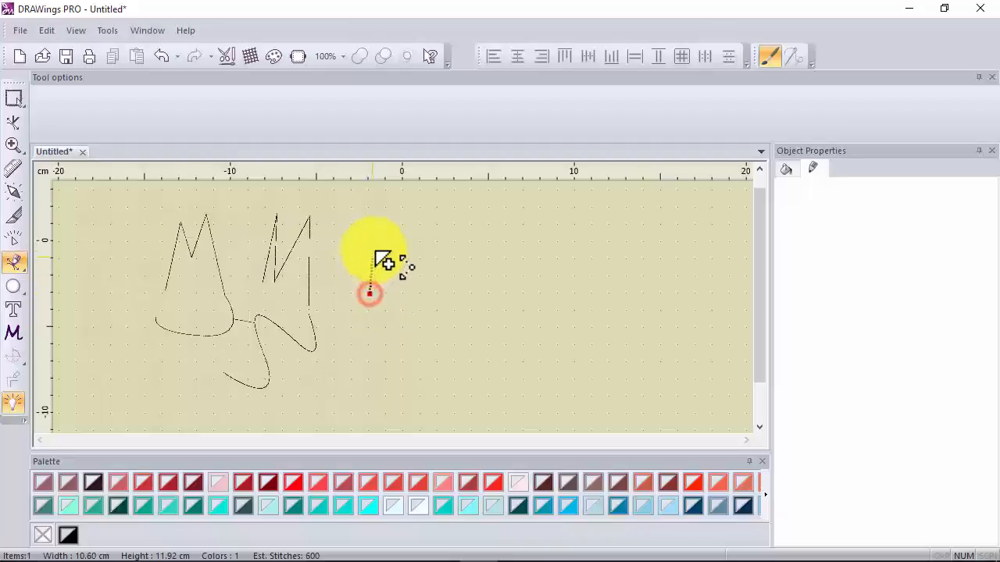
{"action": "left_click", "coordinate": [397, 231]}
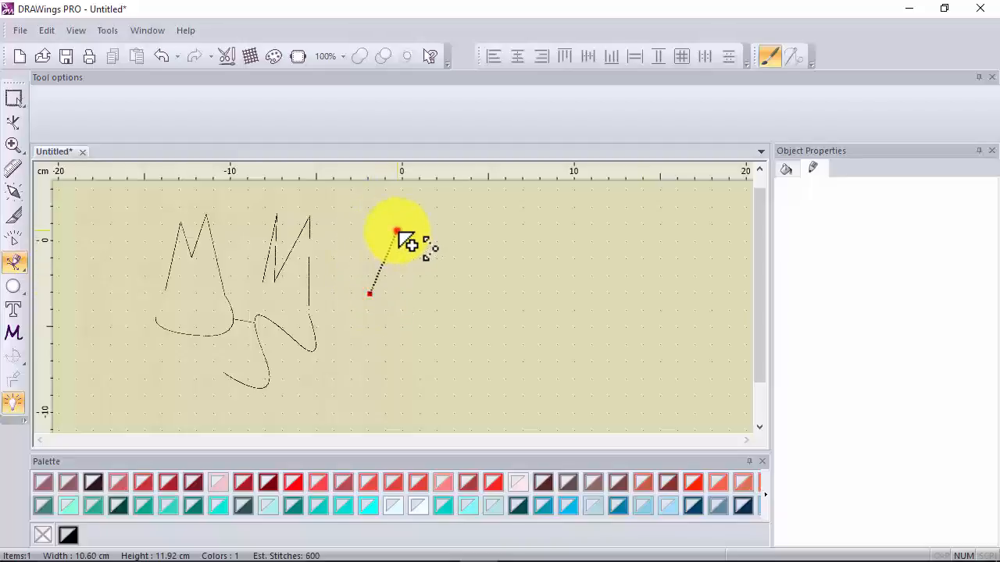
{"action": "left_click", "coordinate": [418, 293]}
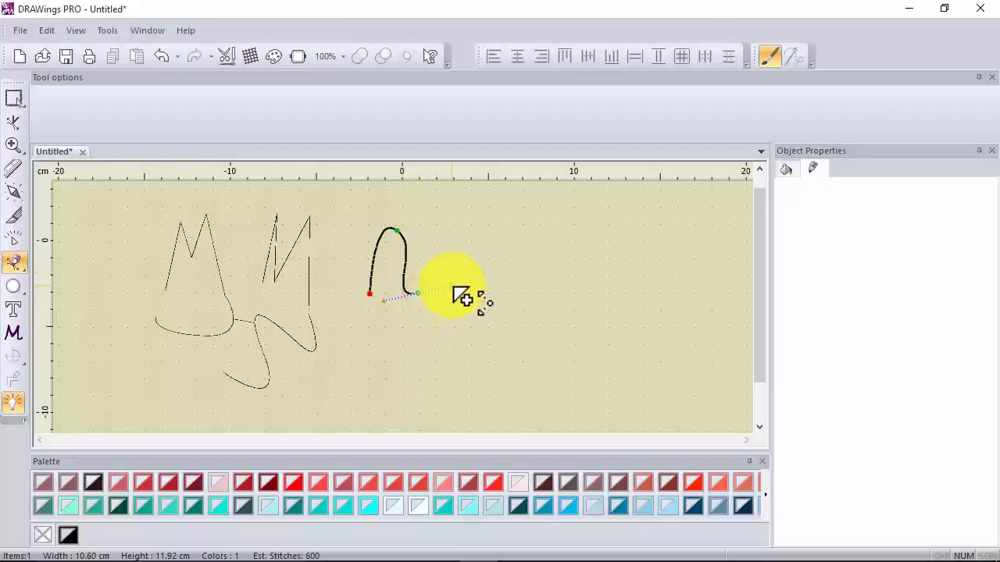
{"action": "left_click", "coordinate": [426, 225]}
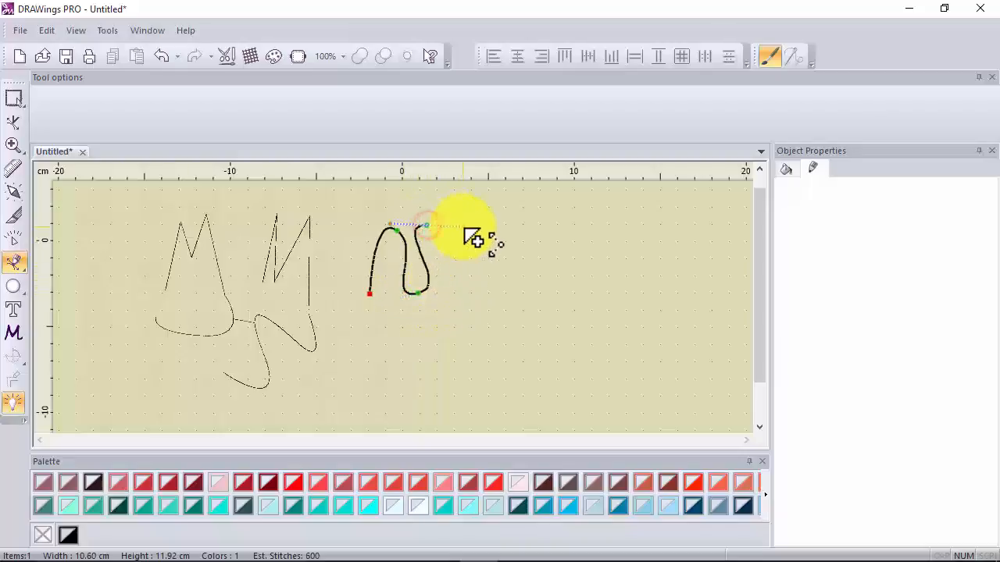
{"action": "left_click", "coordinate": [459, 295]}
Step: Extend the rounded M path with a zigzag of four straight-line points beneath the curve
{"action": "left_click", "coordinate": [435, 361]}
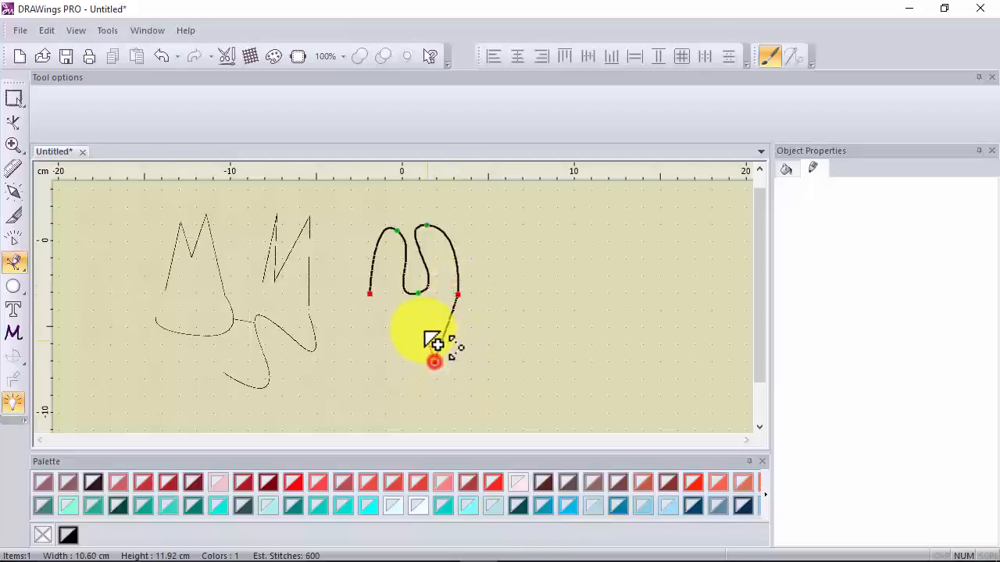
{"action": "left_click", "coordinate": [417, 310]}
{"action": "left_click", "coordinate": [403, 361]}
{"action": "left_click", "coordinate": [382, 321]}
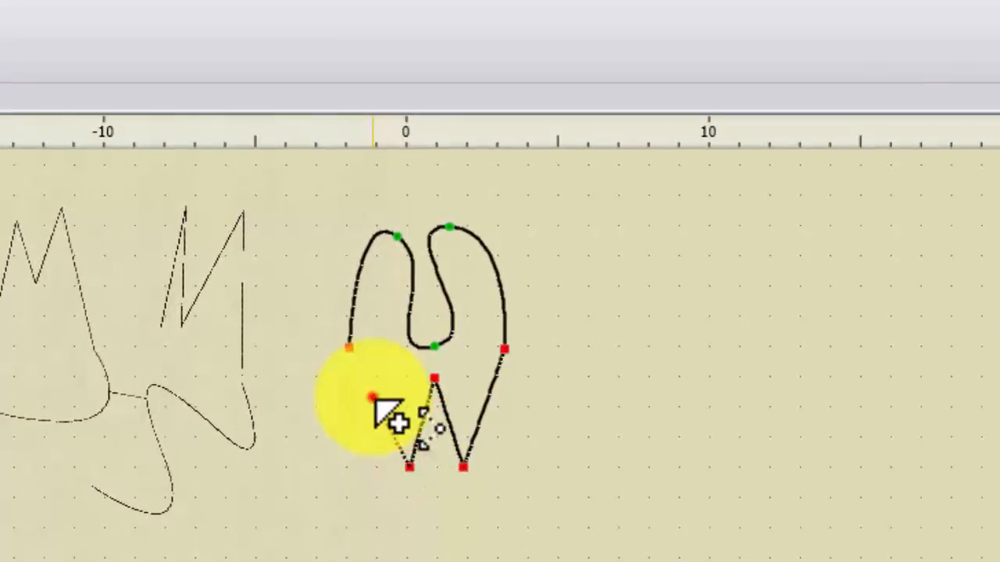
{"action": "left_click", "coordinate": [372, 398]}
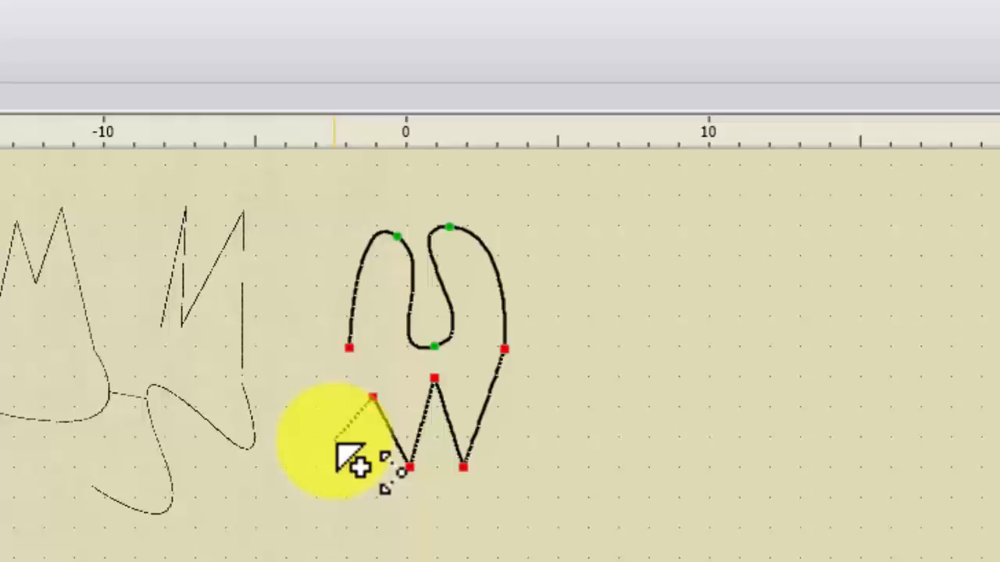
Step: Delete the last four points of the unfinished path, back to the end of the rounded M
{"action": "key", "text": "BackSpace"}
{"action": "key", "text": "BackSpace"}
{"action": "key", "text": "BackSpace"}
{"action": "key", "text": "BackSpace"}
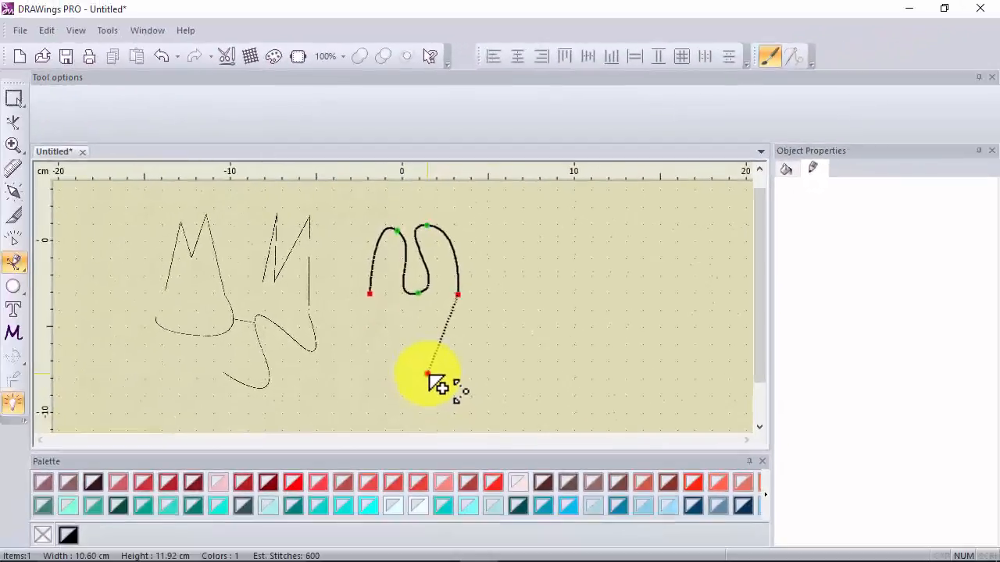
Step: Add three straight zigzag points below the rounded M and end the path, leaving it open
{"action": "left_click", "coordinate": [451, 487]}
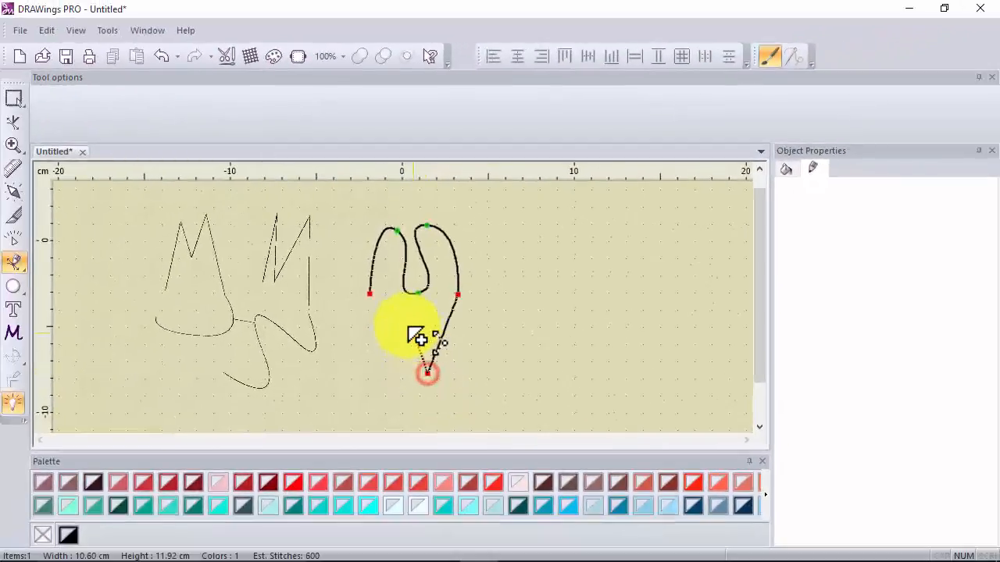
{"action": "left_click", "coordinate": [404, 320]}
{"action": "left_click", "coordinate": [385, 382]}
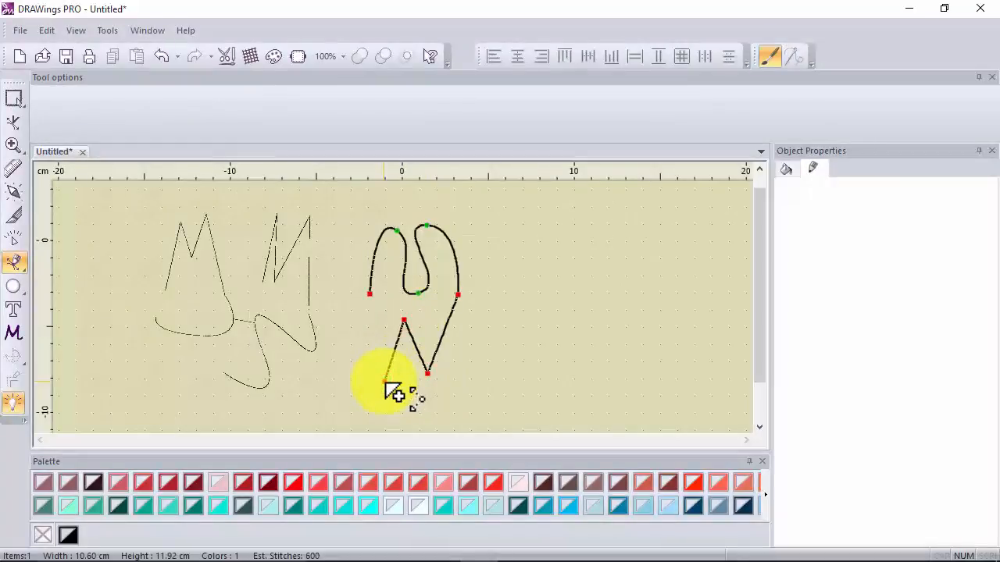
{"action": "right_click", "coordinate": [384, 382]}
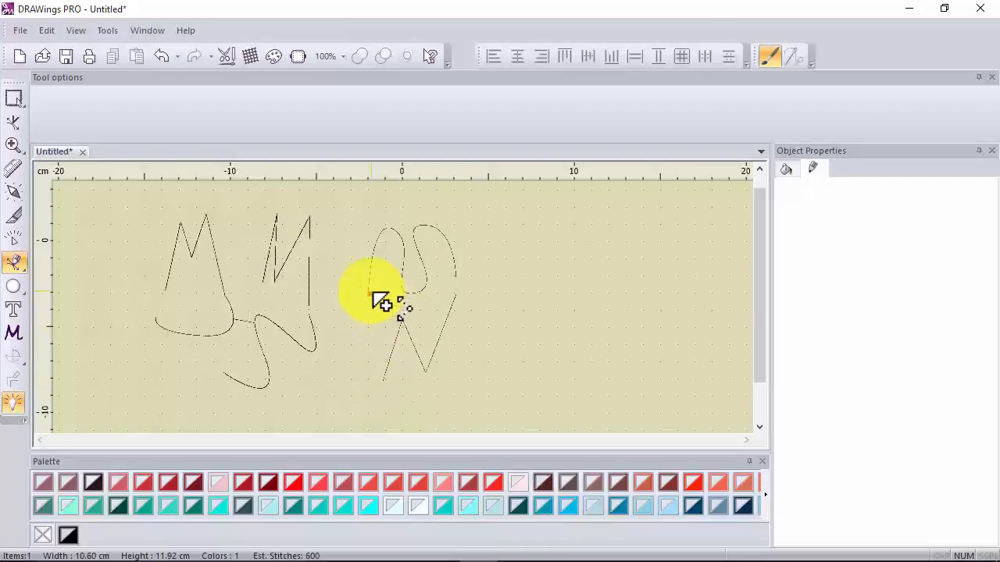
Step: Resume the open path from its last point, add two more zigzag points, and end it again
{"action": "left_click", "coordinate": [377, 374]}
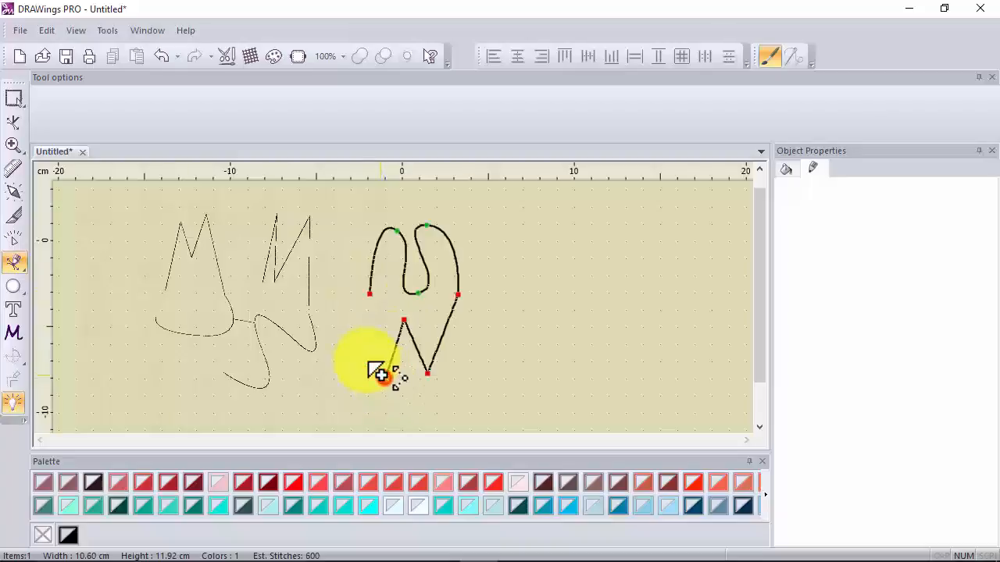
{"action": "left_click", "coordinate": [360, 340]}
{"action": "left_click", "coordinate": [355, 388]}
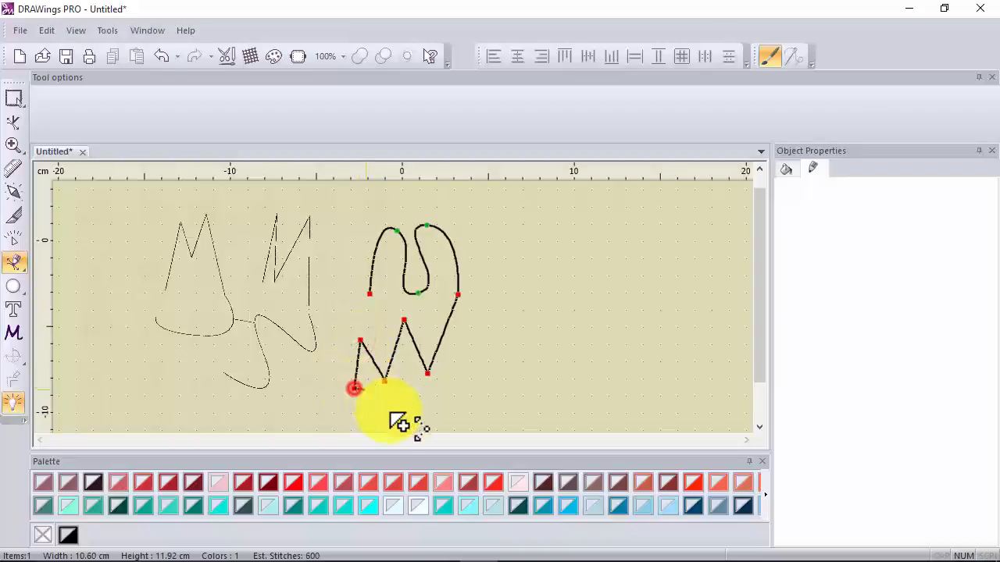
{"action": "scroll", "coordinate": [398, 421], "scroll_direction": "down", "scroll_amount": 1}
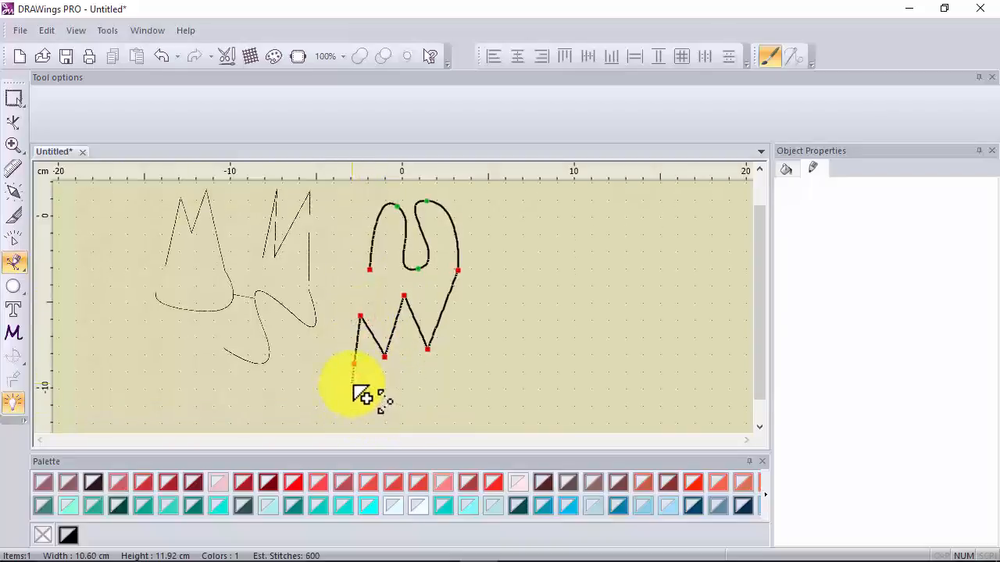
{"action": "right_click", "coordinate": [352, 384]}
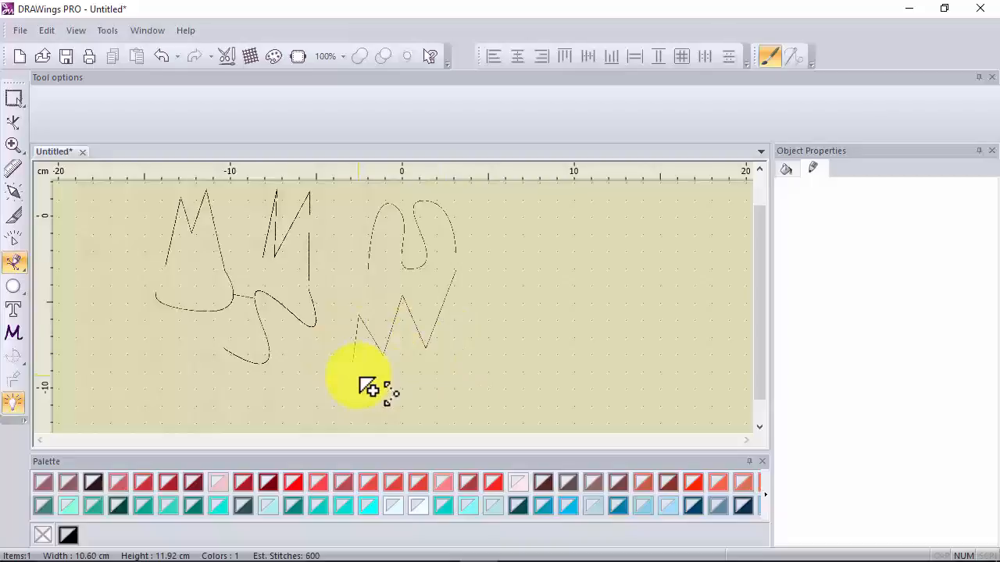
Step: Draw a separate five-point W-shaped zigzag below the path and complete the combined object, about 6.3 cm wide and 13.2 cm high
{"action": "scroll", "coordinate": [374, 406], "scroll_direction": "down", "scroll_amount": 2}
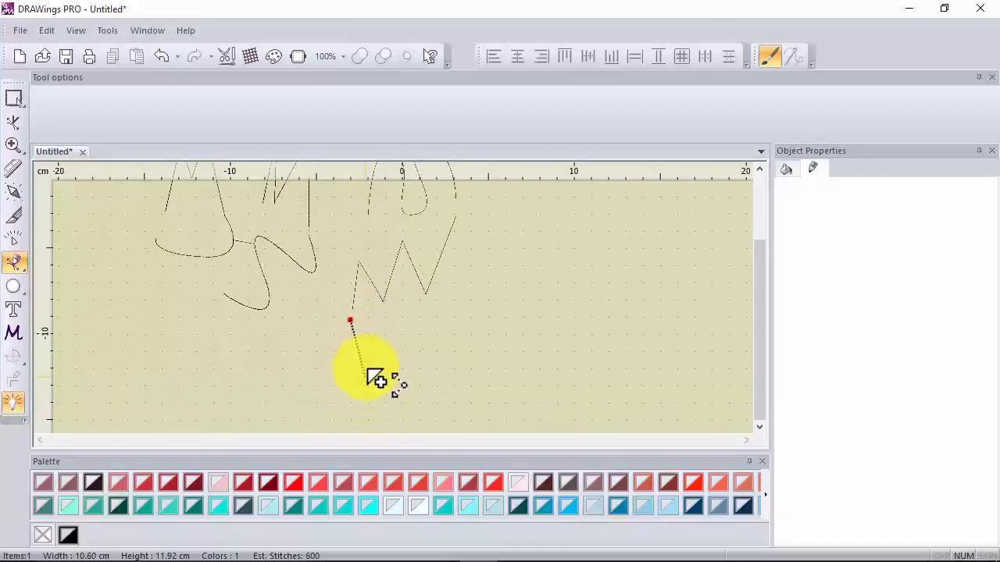
{"action": "left_click", "coordinate": [376, 372]}
{"action": "left_click", "coordinate": [386, 310]}
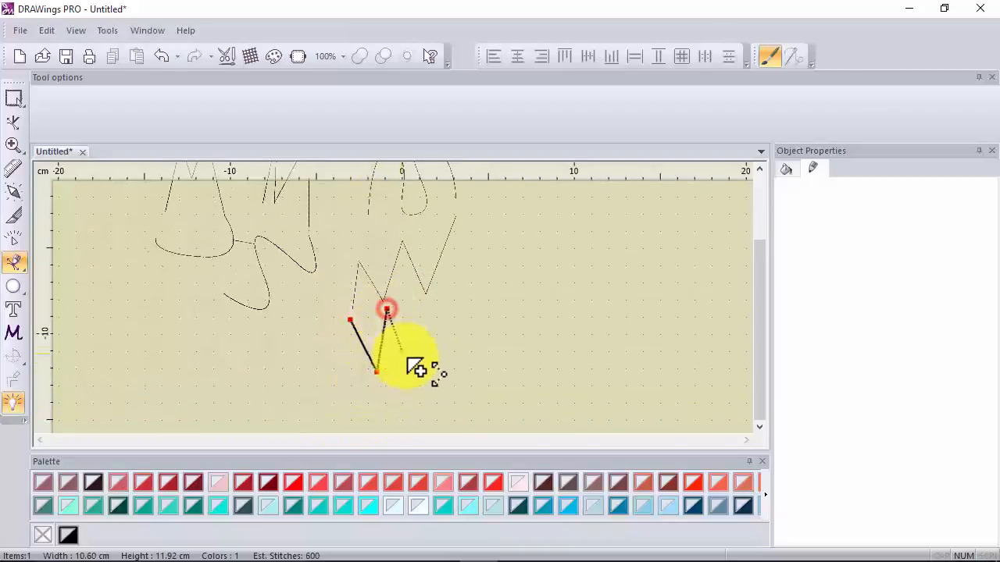
{"action": "left_click", "coordinate": [413, 370]}
{"action": "left_click", "coordinate": [428, 302]}
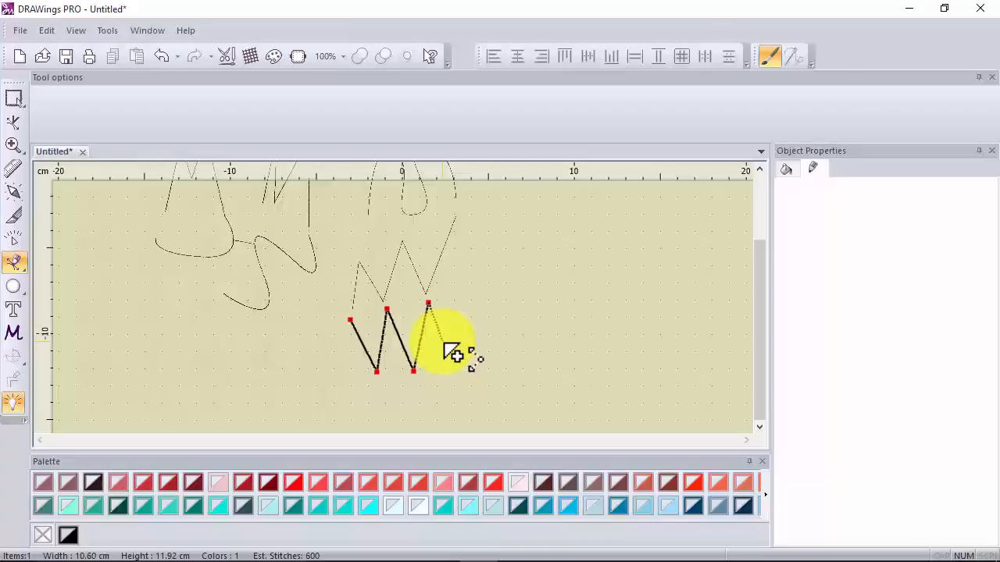
{"action": "key", "text": "Return"}
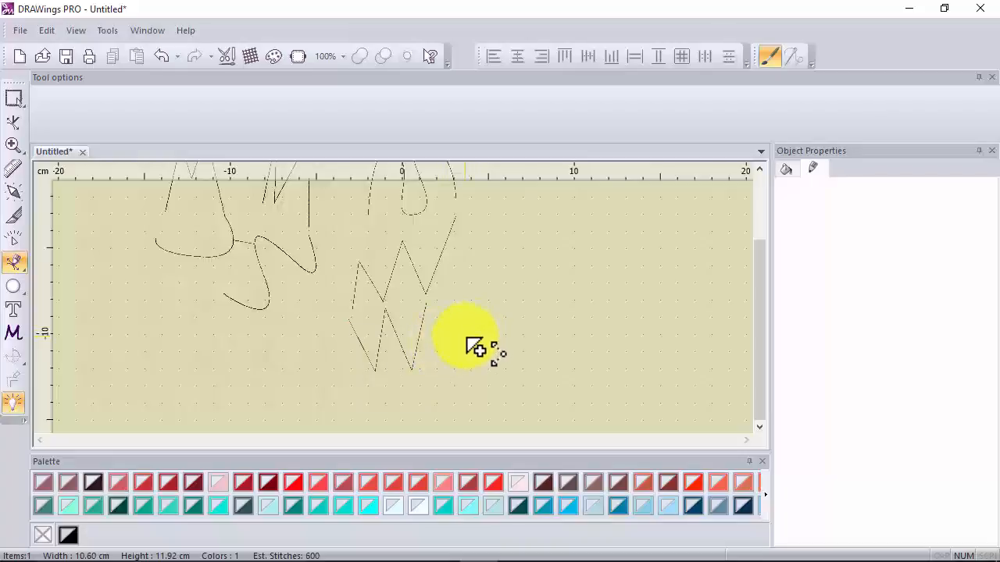
{"action": "left_click", "coordinate": [475, 347]}
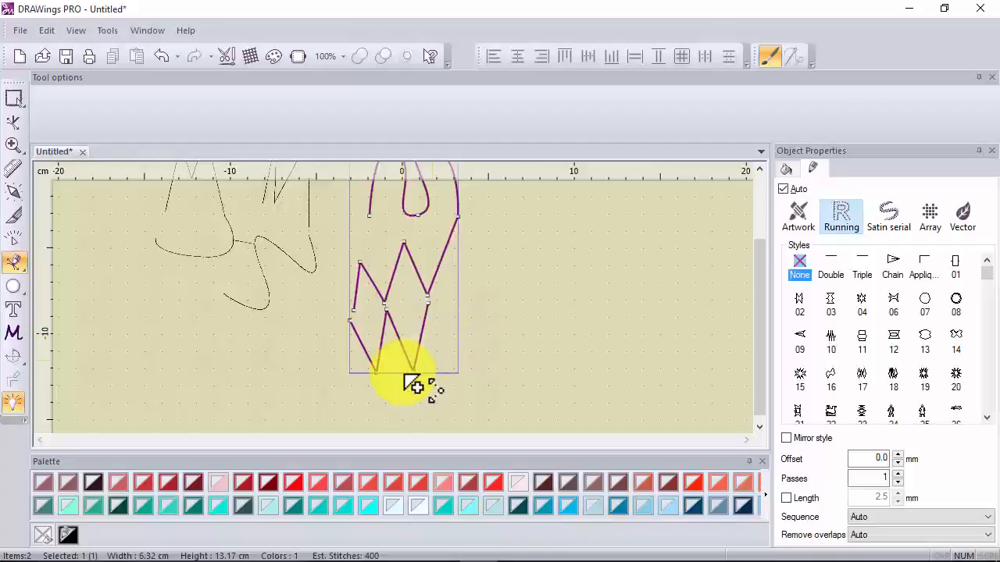
{"action": "scroll", "coordinate": [396, 322], "scroll_direction": "up", "scroll_amount": 5}
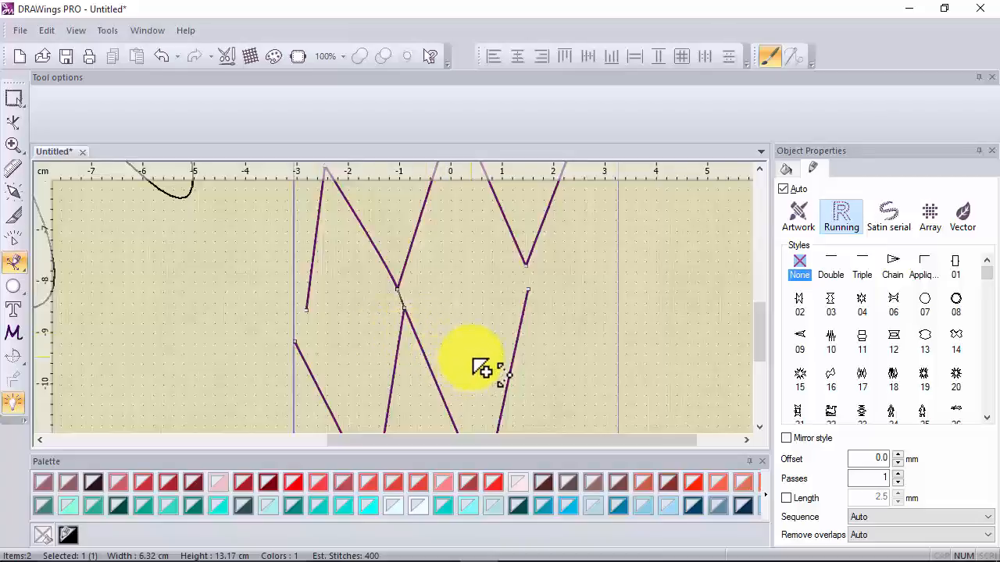
{"action": "scroll", "coordinate": [474, 362], "scroll_direction": "down", "scroll_amount": 2}
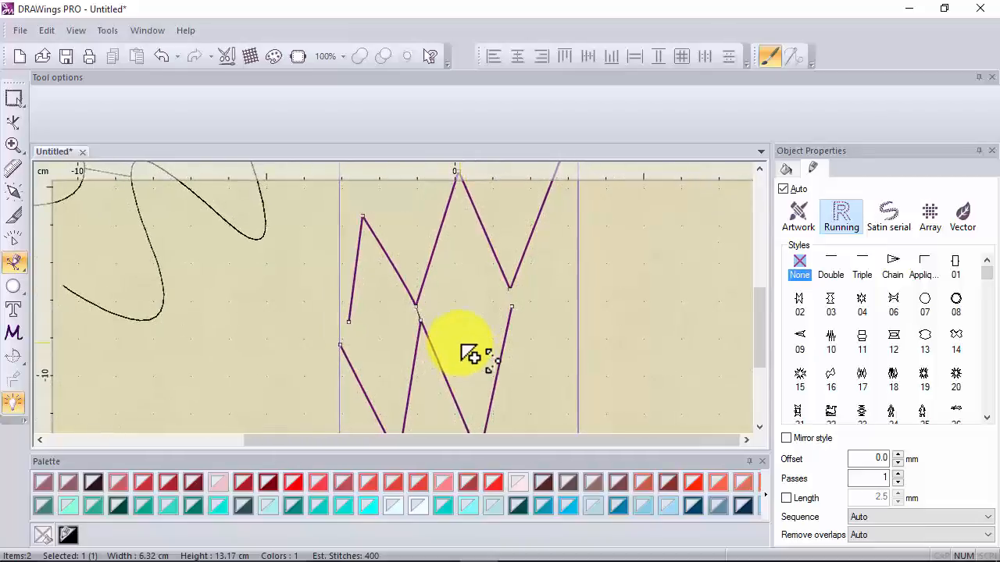
{"action": "scroll", "coordinate": [471, 355], "scroll_direction": "down", "scroll_amount": 2}
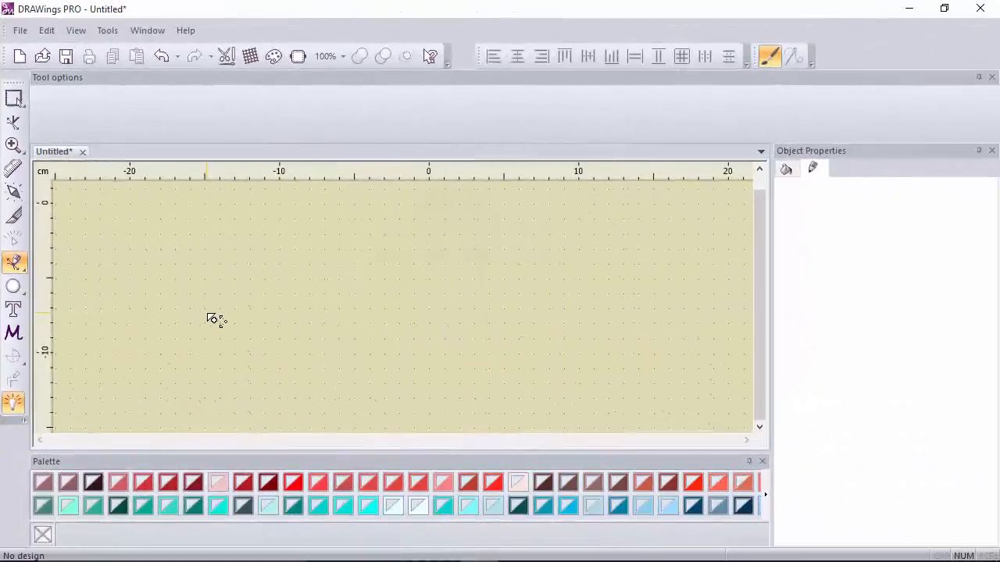
Step: Draw a closed six-sided straight-edged outline about 7 cm wide and 6 cm high on the empty canvas
{"action": "left_click", "coordinate": [207, 313]}
{"action": "left_click", "coordinate": [156, 293]}
{"action": "left_click", "coordinate": [162, 247]}
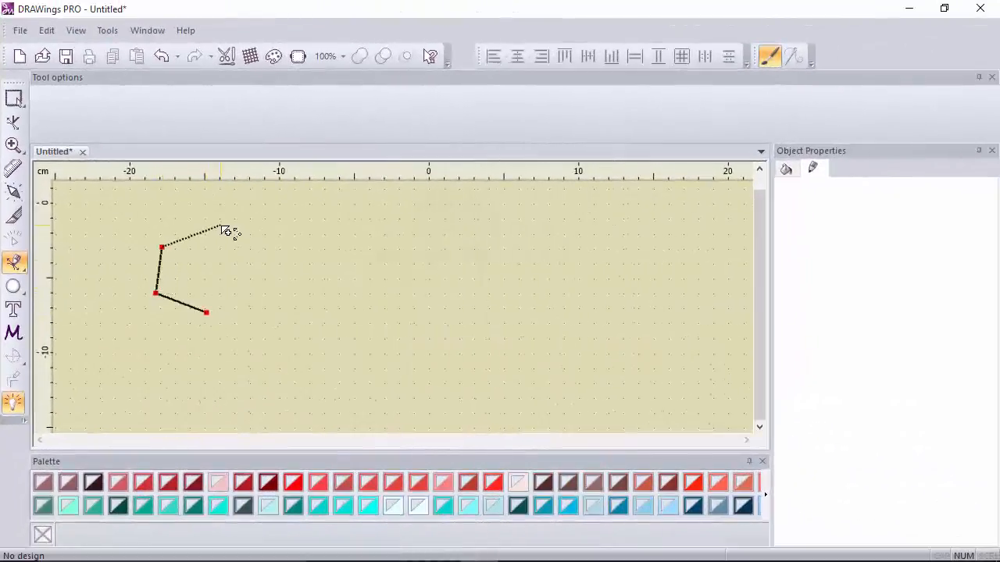
{"action": "left_click", "coordinate": [221, 226]}
{"action": "left_click", "coordinate": [260, 261]}
{"action": "left_click", "coordinate": [265, 304]}
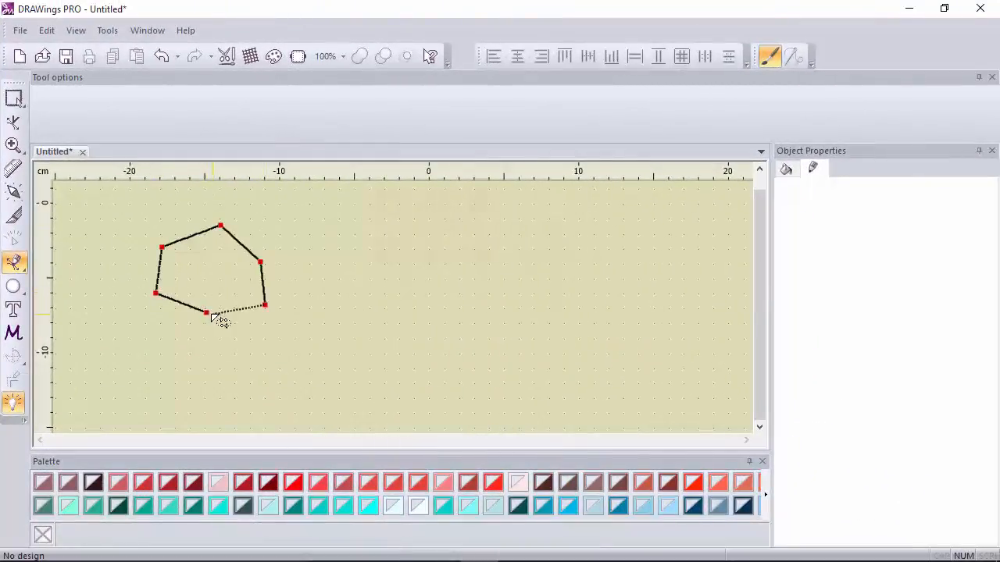
{"action": "left_click", "coordinate": [209, 314]}
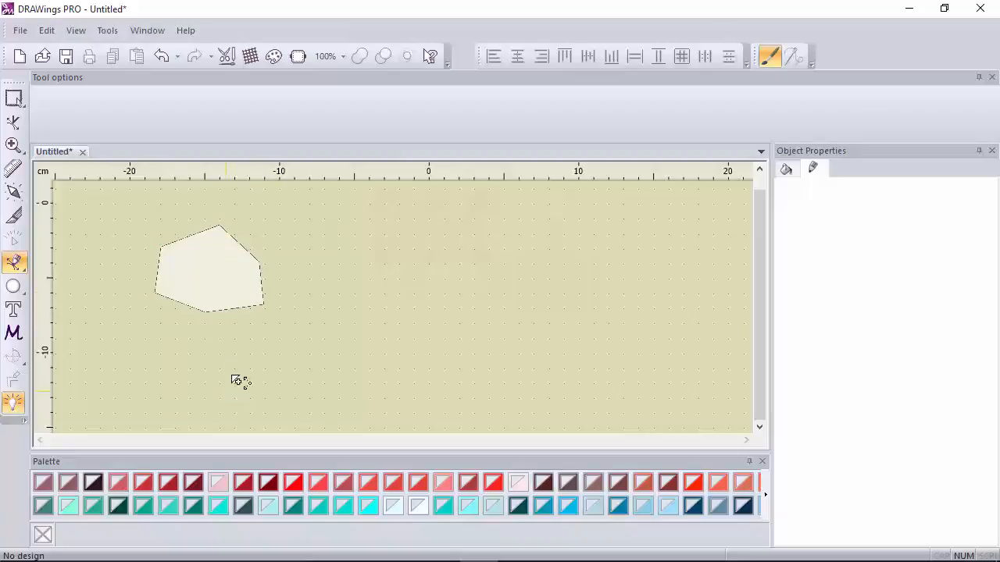
Step: Draw a smaller closed six-point outline inside the polygon, about 5 cm wide and 3 cm high, to cut a hole in it
{"action": "left_click", "coordinate": [173, 260]}
{"action": "left_click", "coordinate": [202, 247]}
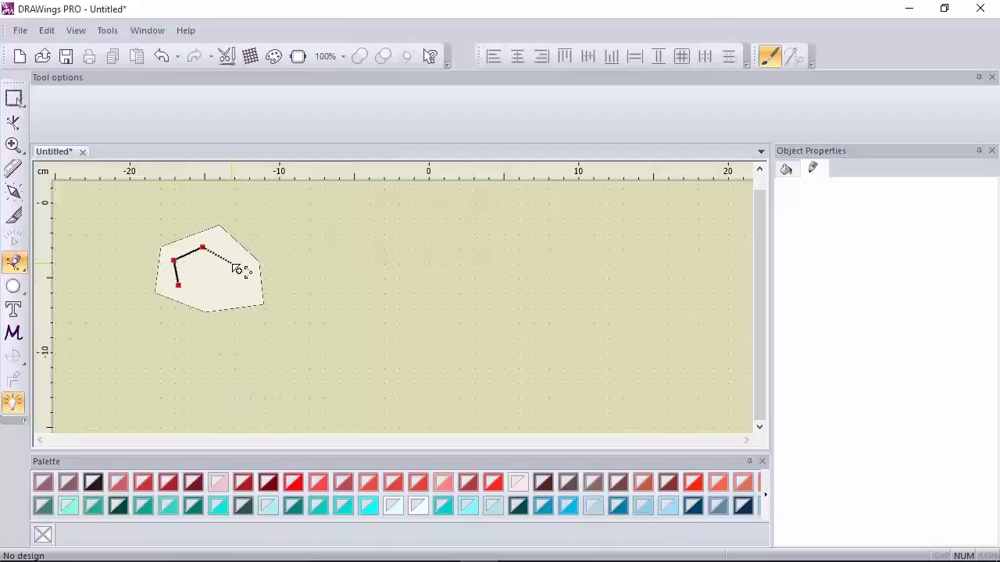
{"action": "left_click", "coordinate": [231, 264]}
{"action": "left_click", "coordinate": [244, 289]}
{"action": "left_click", "coordinate": [211, 293]}
{"action": "left_click", "coordinate": [182, 288]}
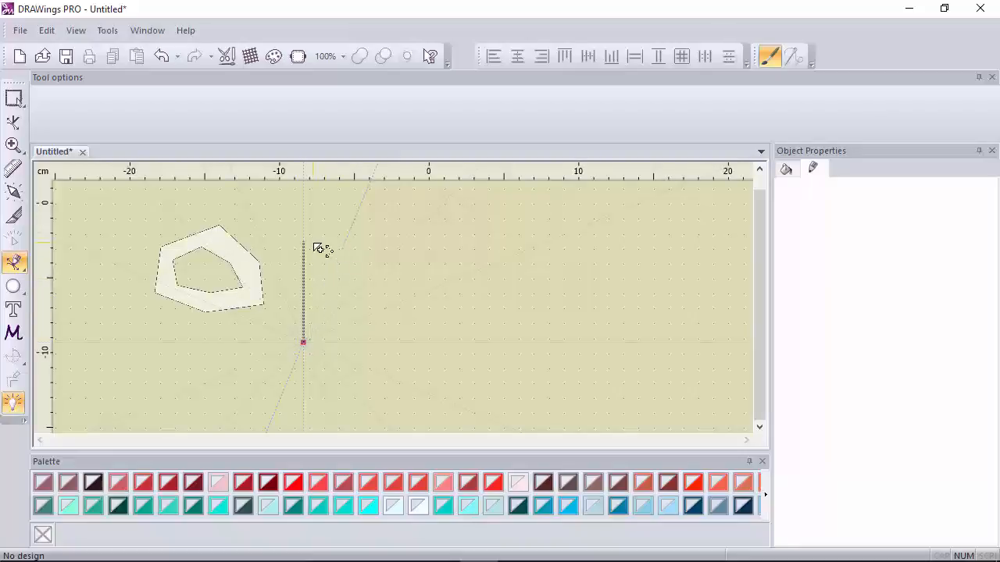
Step: Draw a rising six-point zigzag beside the polygon, constraining segment angles to get one vertical drop between two 45-degree rises
{"action": "left_click", "coordinate": [333, 269]}
{"action": "key", "text": "ctrl"}
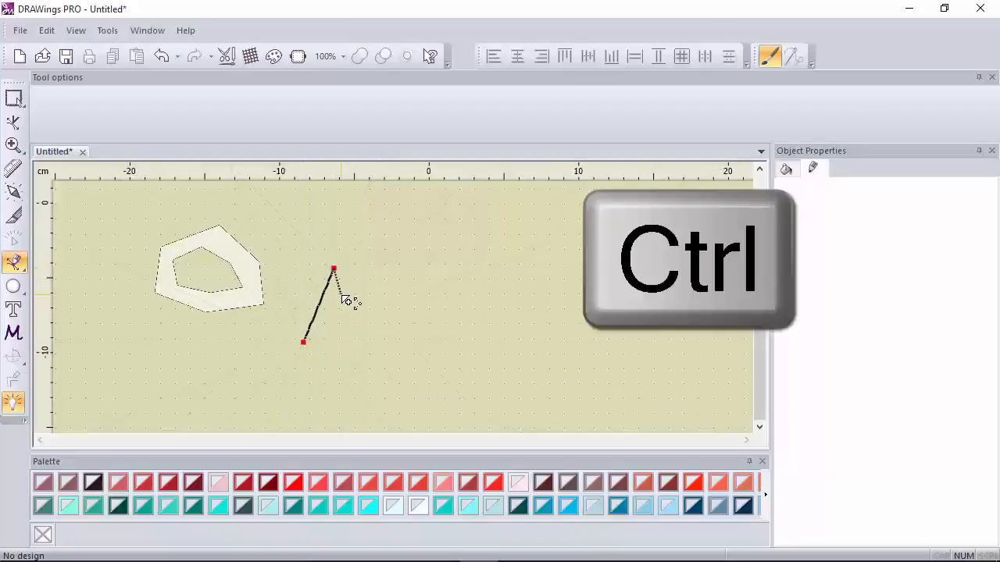
{"action": "left_click", "coordinate": [340, 297]}
{"action": "left_click", "coordinate": [391, 247]}
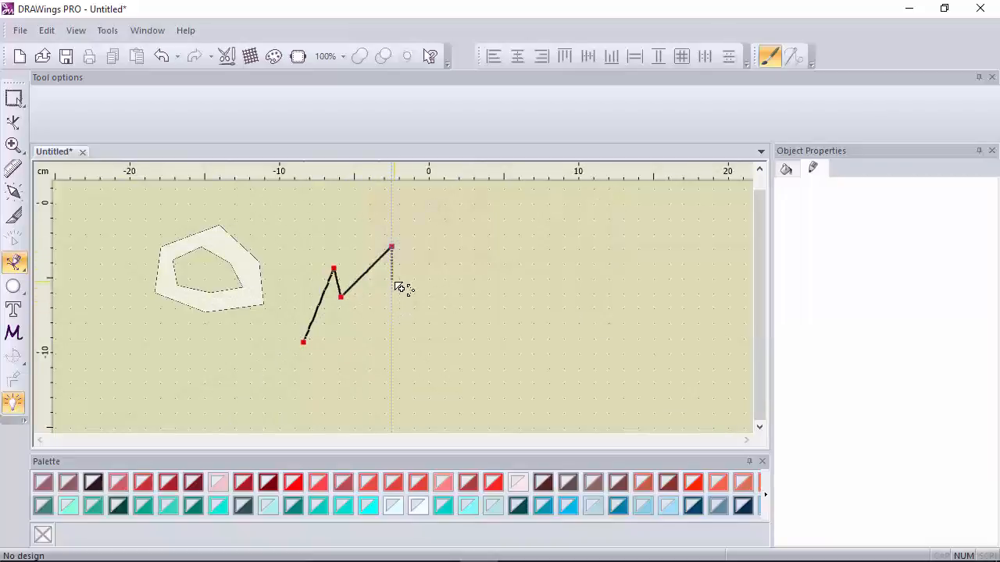
{"action": "left_click", "coordinate": [391, 281]}
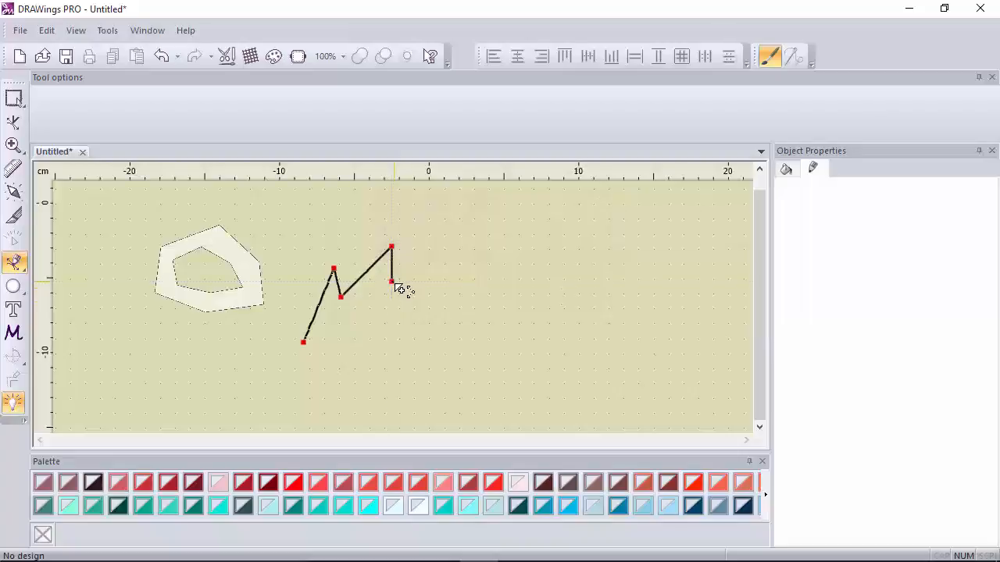
{"action": "left_click", "coordinate": [448, 225]}
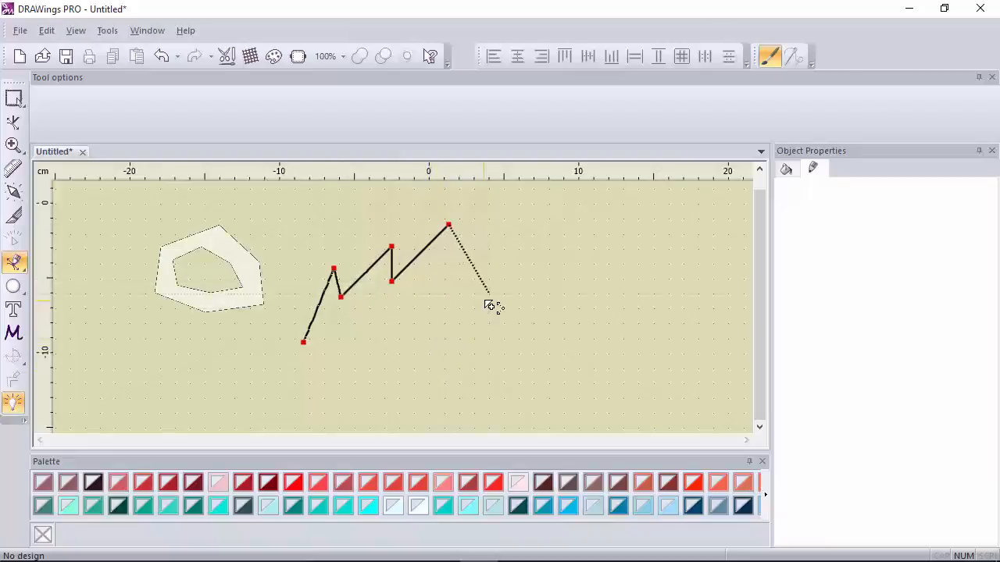
Step: Continue the zigzag down to the grid and draw a 5 cm square with its corners snapped to grid points
{"action": "key", "text": "alt"}
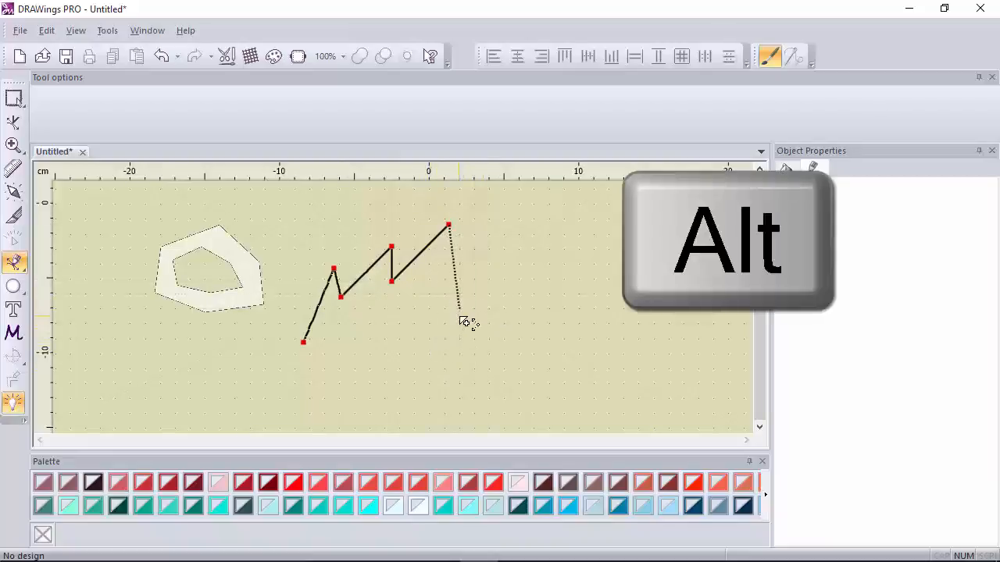
{"action": "left_click", "coordinate": [504, 309]}
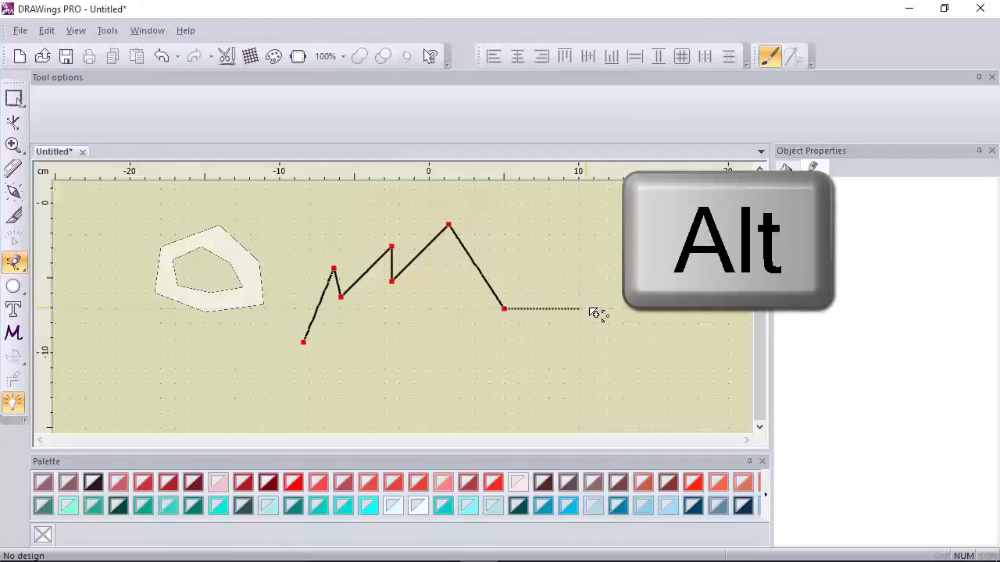
{"action": "left_click", "coordinate": [578, 308]}
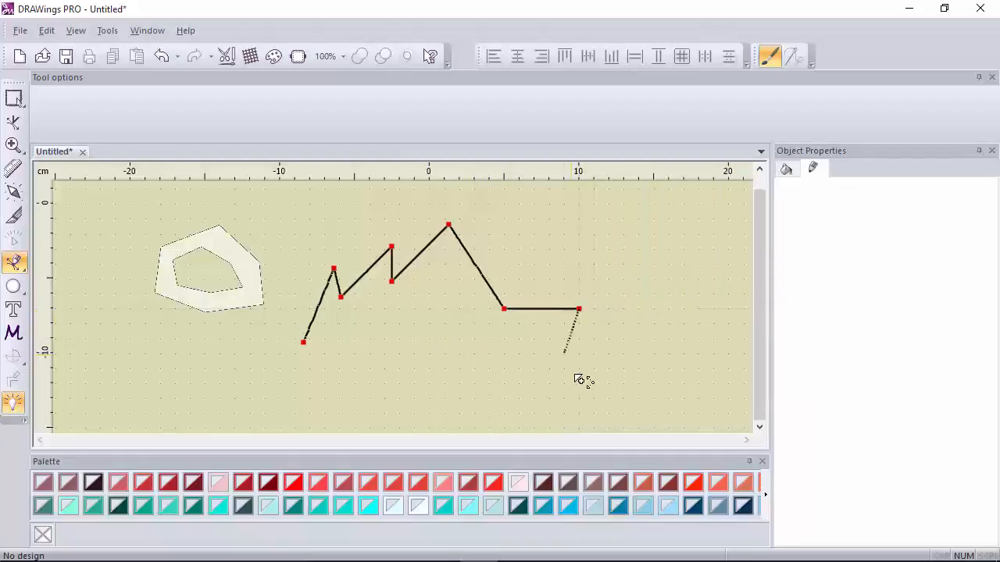
{"action": "left_click", "coordinate": [579, 384]}
{"action": "left_click", "coordinate": [504, 383]}
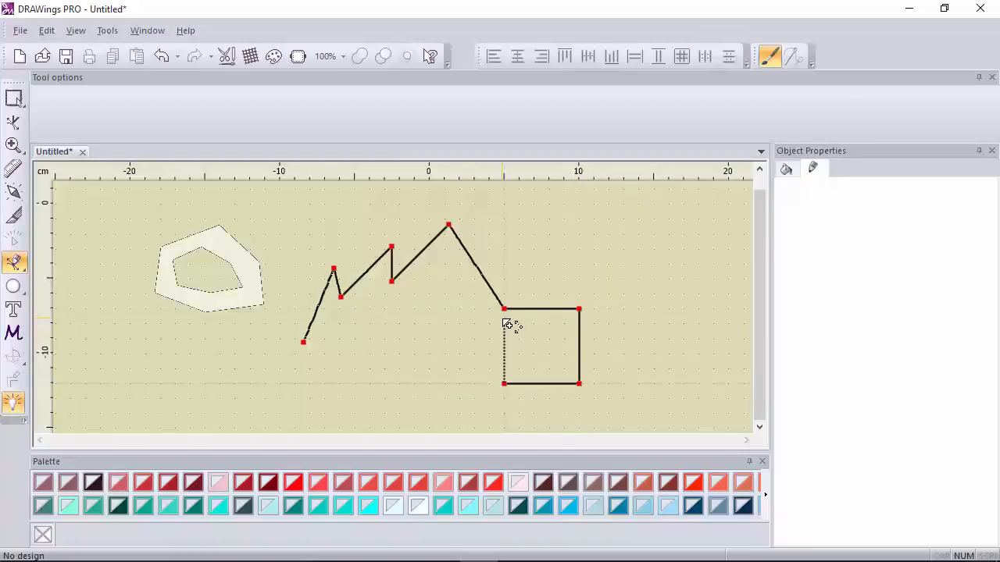
{"action": "left_click", "coordinate": [504, 310]}
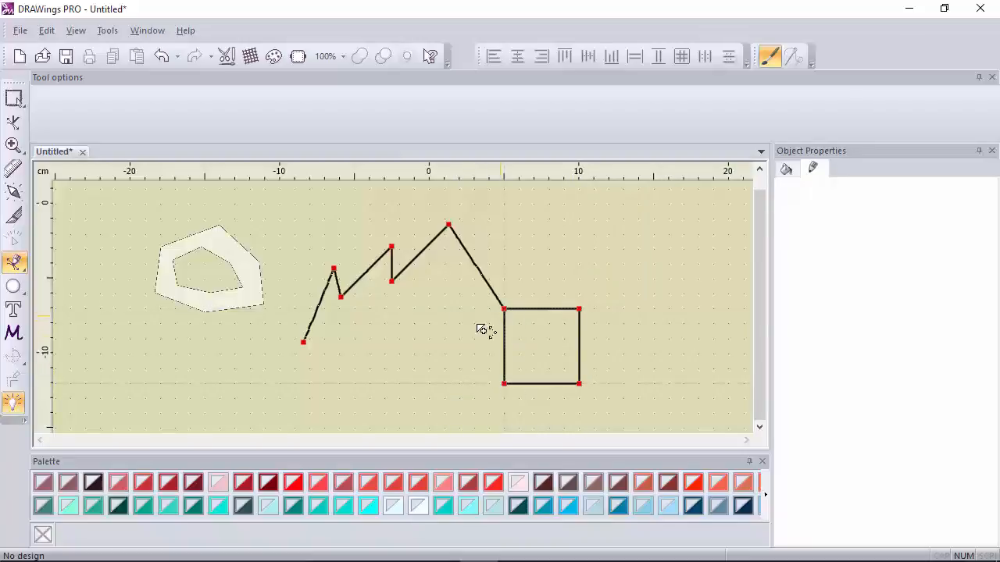
Step: Add a grid-snapped rectangle 5 cm wide and 3 cm high adjoining the square, then end the path and complete the combined object
{"action": "left_click", "coordinate": [429, 309]}
{"action": "left_click", "coordinate": [428, 354]}
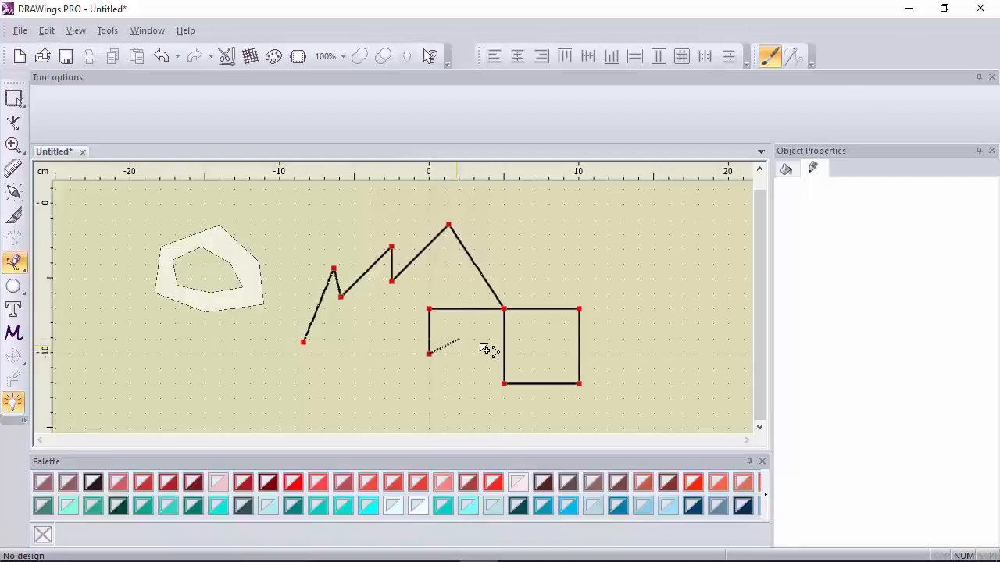
{"action": "left_click", "coordinate": [506, 354]}
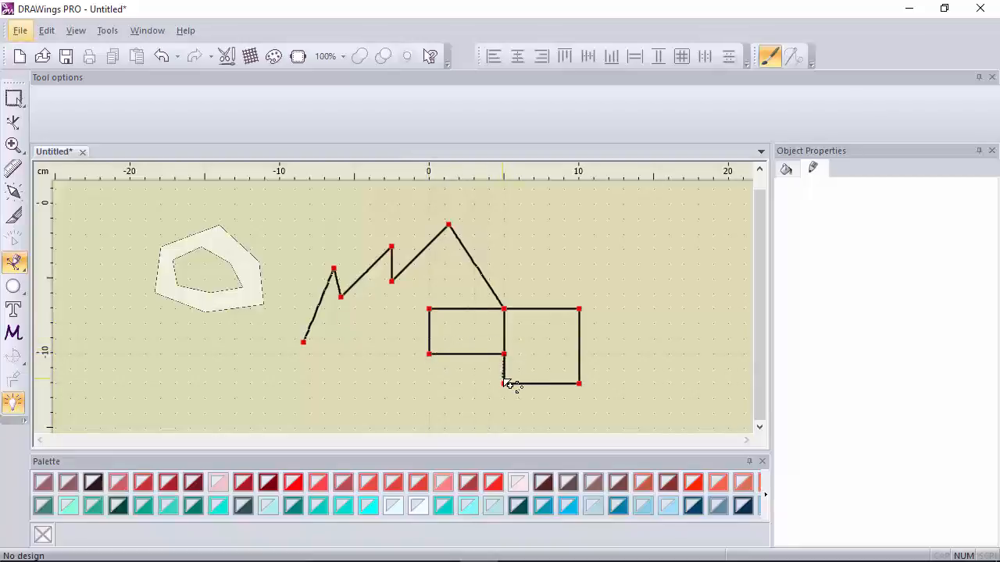
{"action": "right_click", "coordinate": [470, 382]}
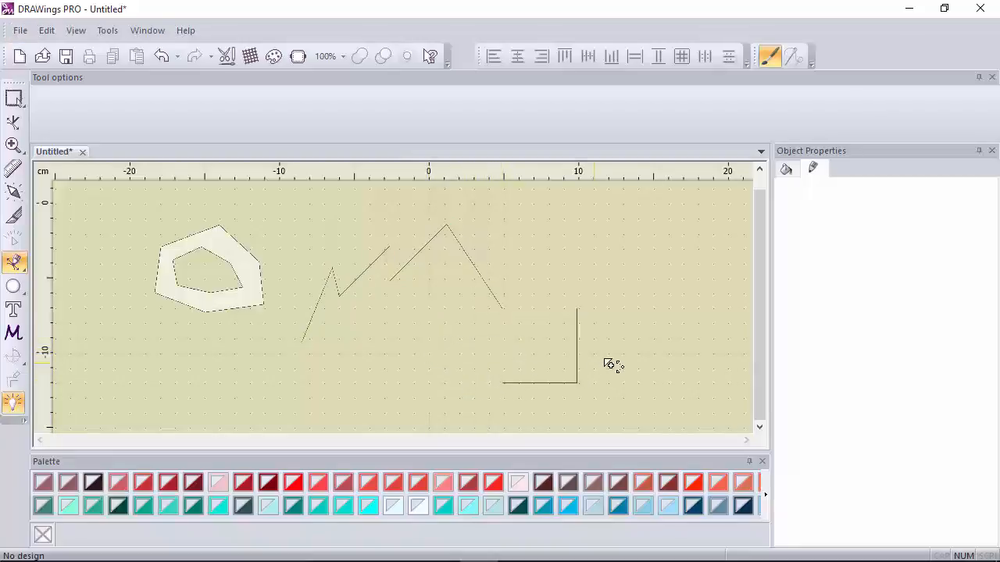
{"action": "right_click", "coordinate": [545, 335]}
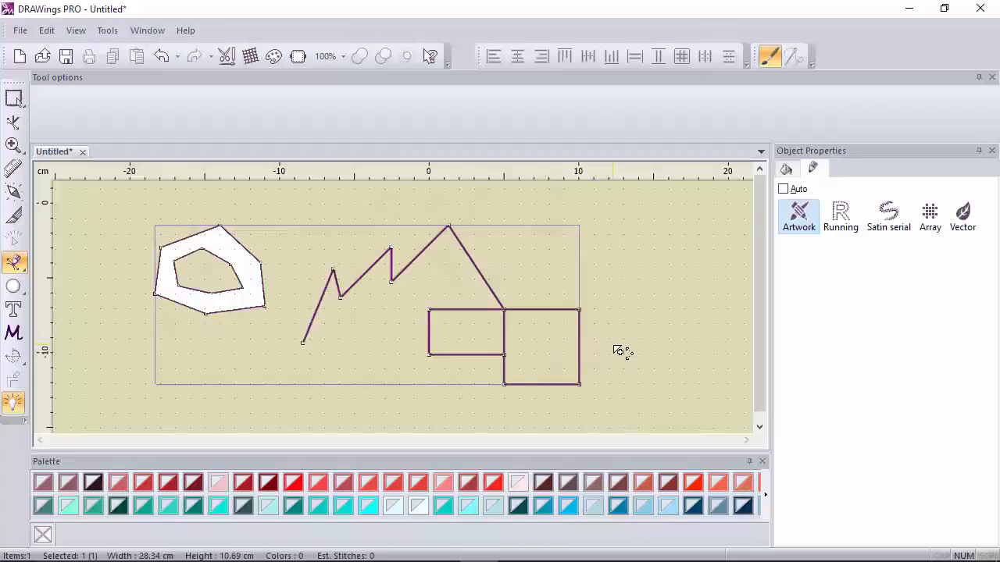
Step: Start a new zigzag path beside the square with four straight points: low, high, low, high
{"action": "left_click", "coordinate": [612, 344], "text": "shift"}
{"action": "left_click", "coordinate": [630, 268], "text": "shift"}
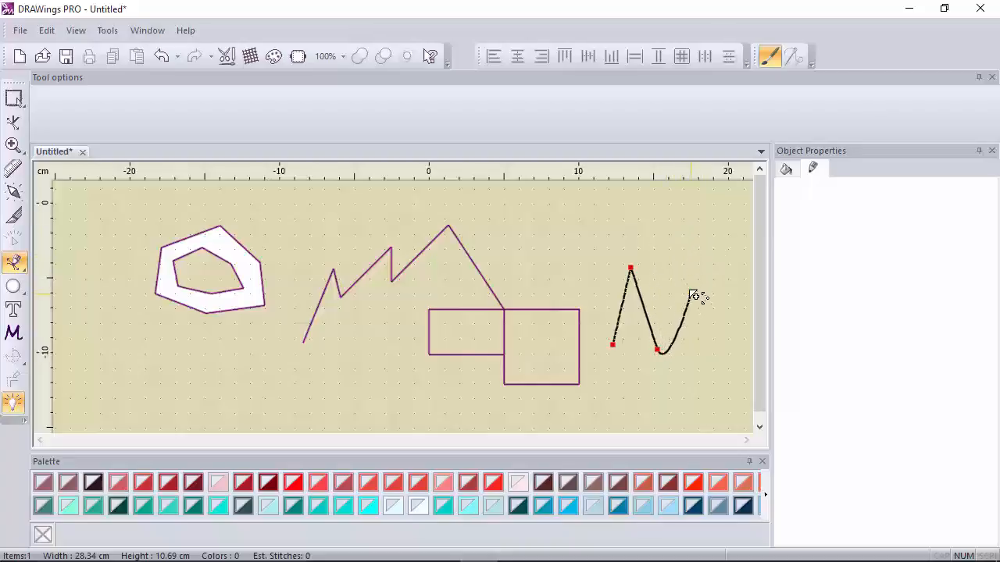
{"action": "left_click", "coordinate": [685, 242]}
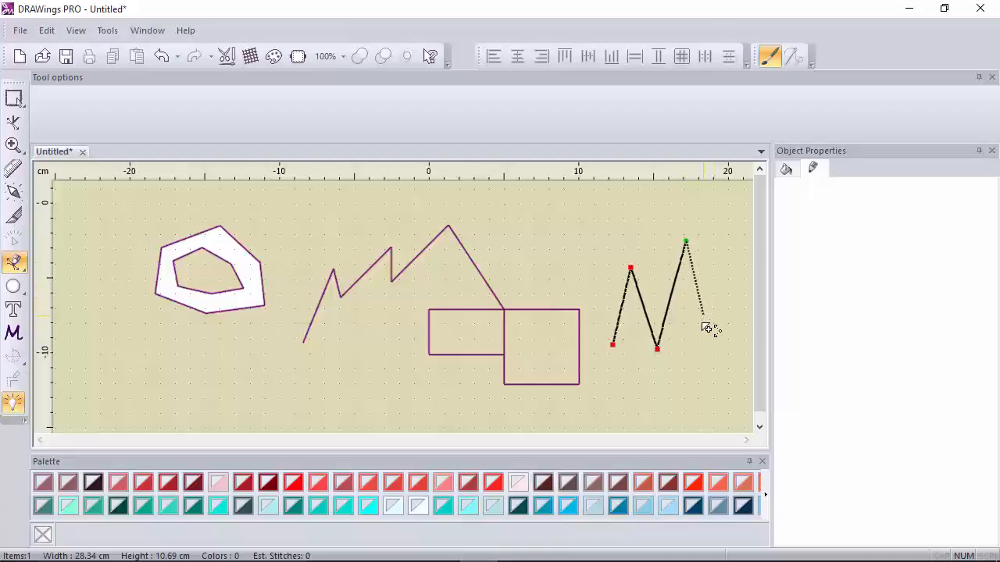